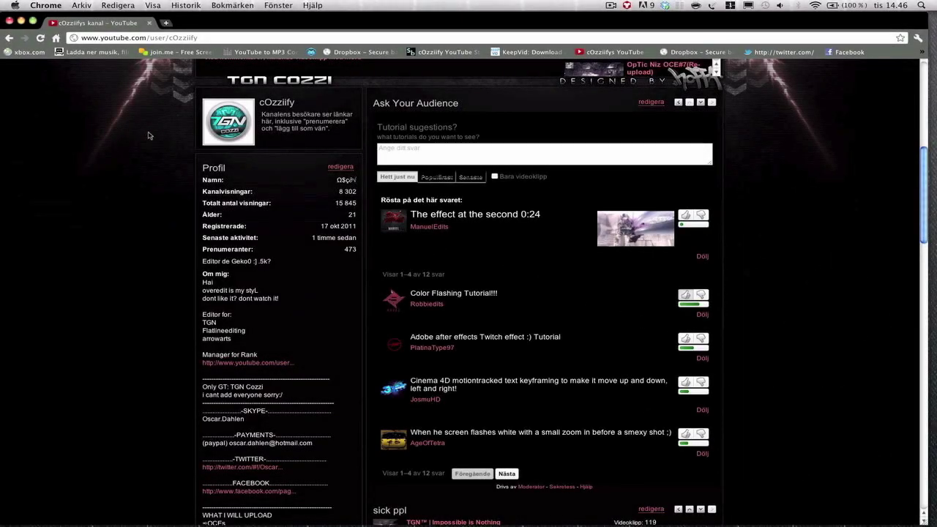
Scroll through the Ask Your Audience answers on the YouTube page
scroll(148, 136, "up", 5)
scroll(148, 136, "up", 3)
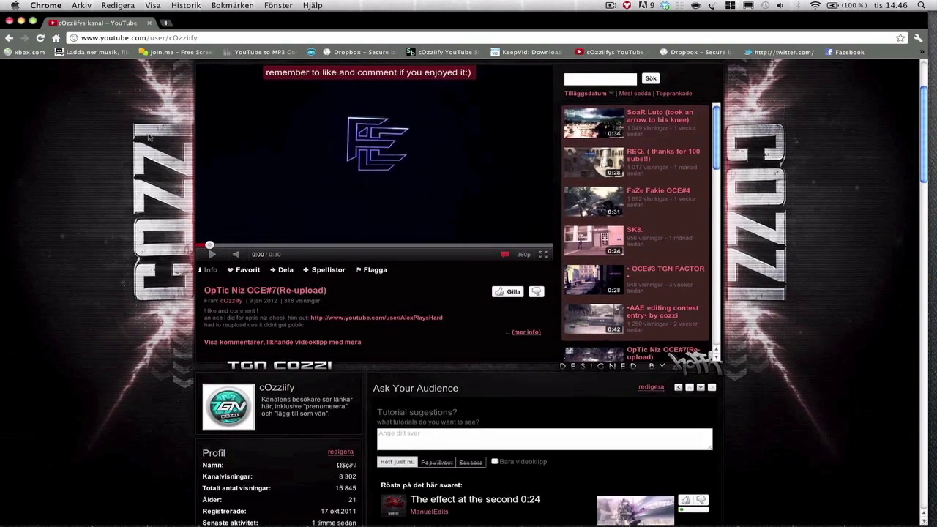
scroll(148, 135, "down", 5)
scroll(148, 136, "down", 2)
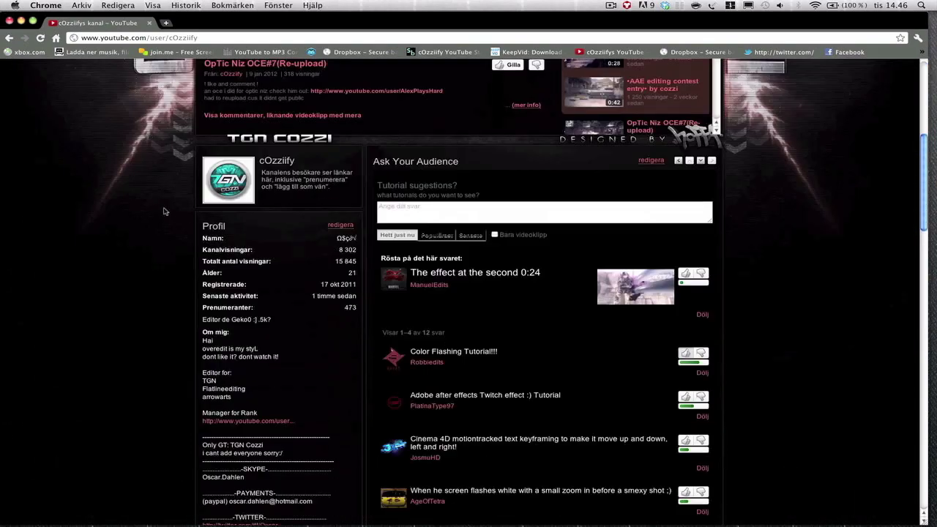
scroll(374, 207, "down", 4)
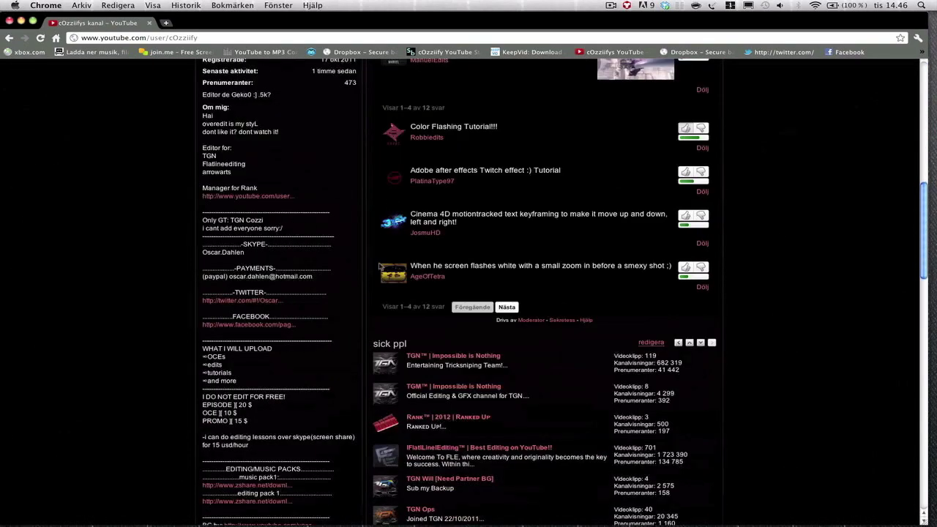
scroll(379, 266, "up", 3)
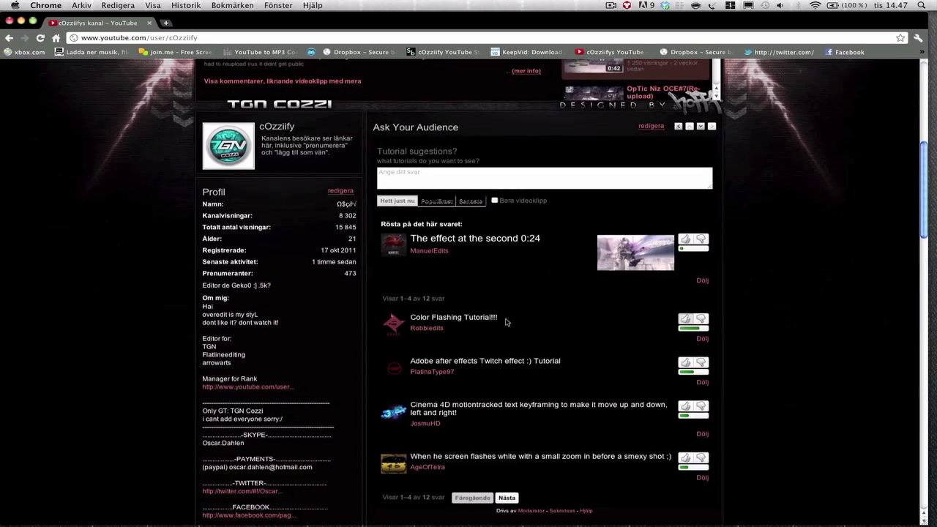
scroll(486, 337, "down", 2)
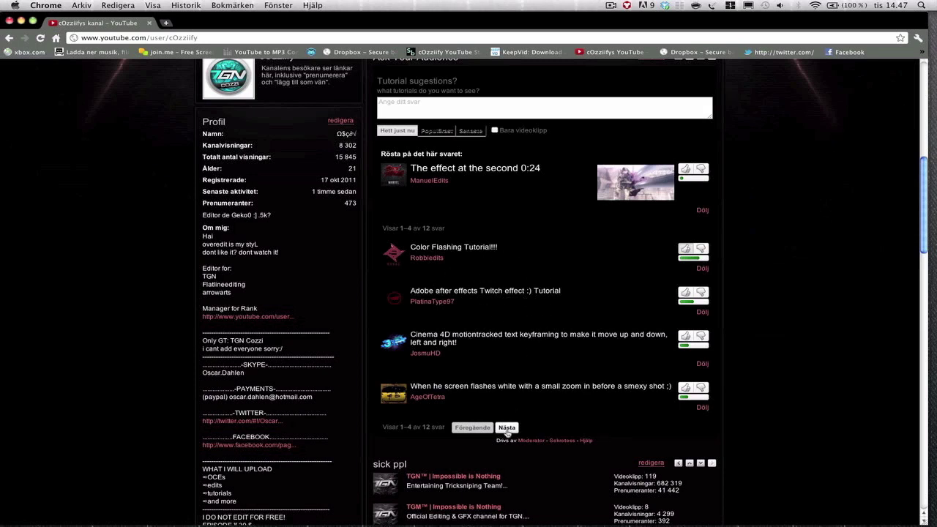
Page through to the final set of answers, then close the Chrome window
left_click(507, 427)
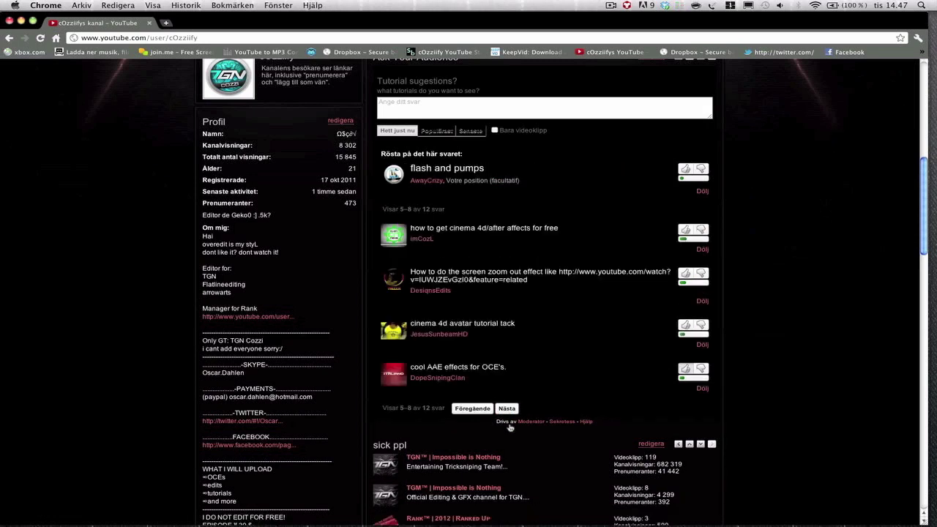
left_click(508, 408)
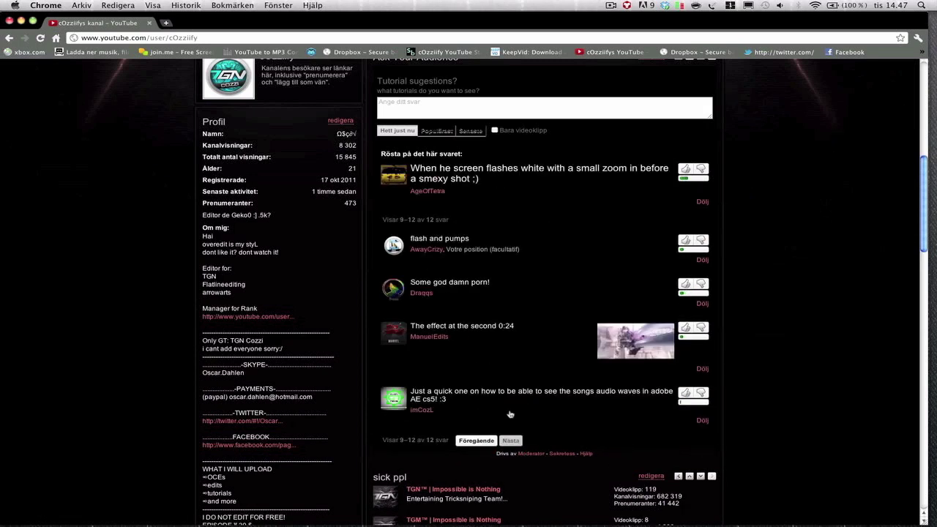
left_click(9, 21)
Open Untitled Project.aep and RAM-preview the trickshot composition from 0, checking the lens transition near 9 s
mouse_move(536, 512)
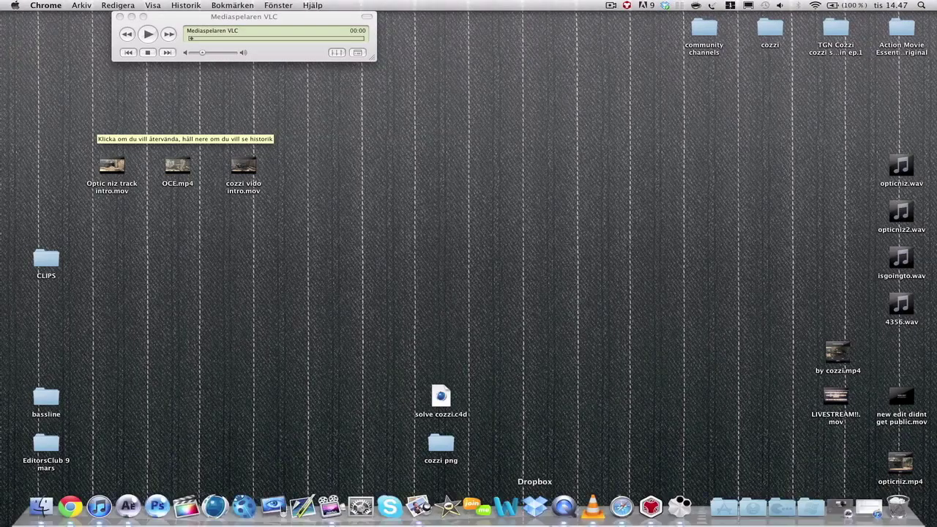
left_click(843, 515)
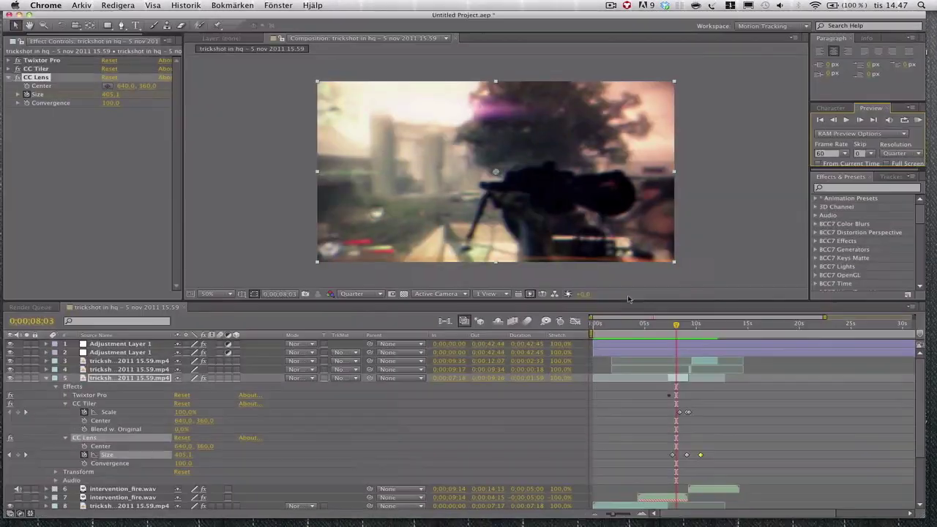
left_click_drag(675, 328, 586, 339)
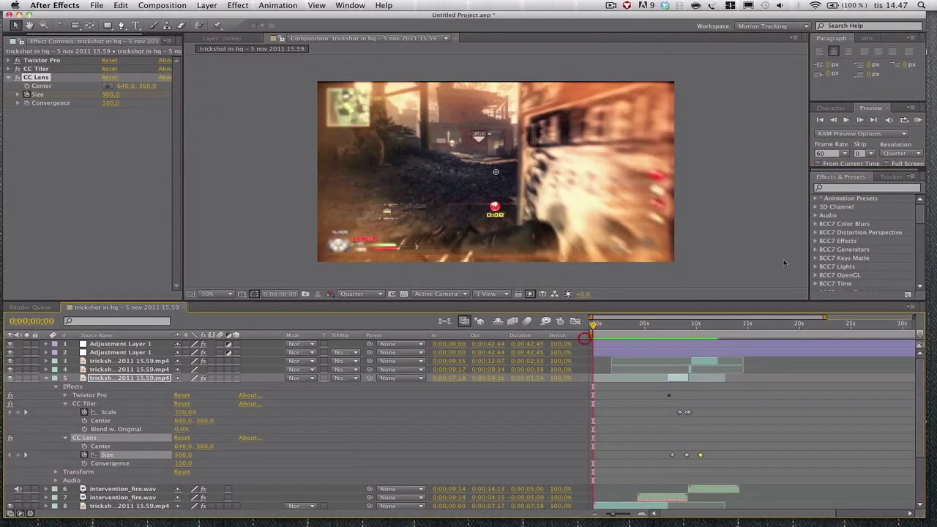
left_click(917, 119)
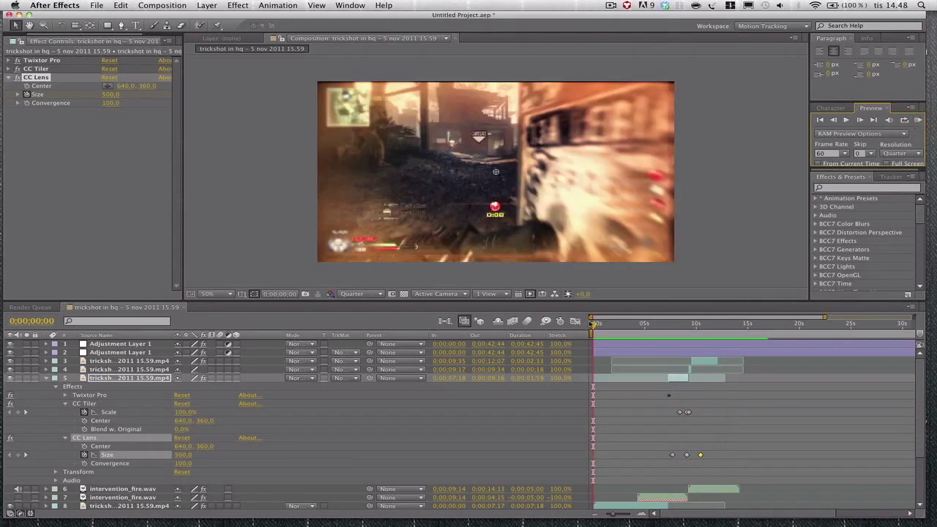
left_click_drag(596, 326, 617, 359)
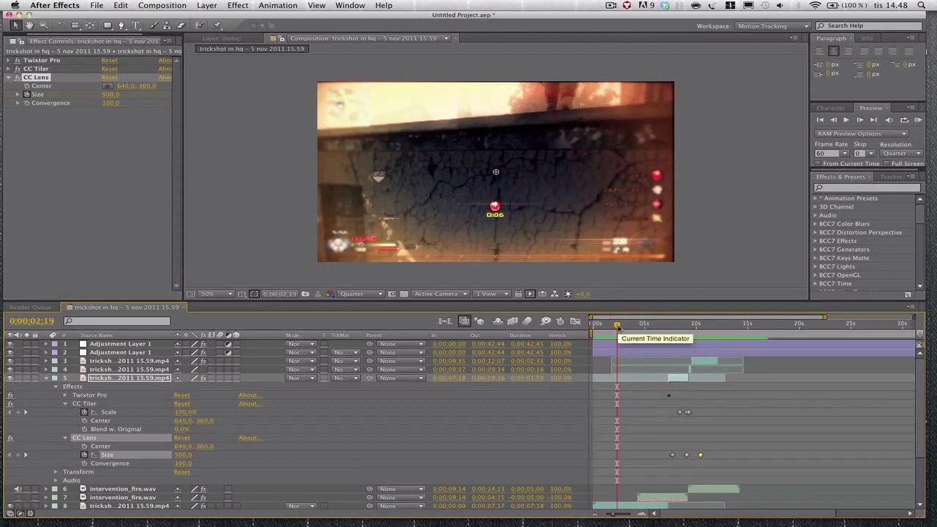
left_click_drag(617, 327, 687, 331)
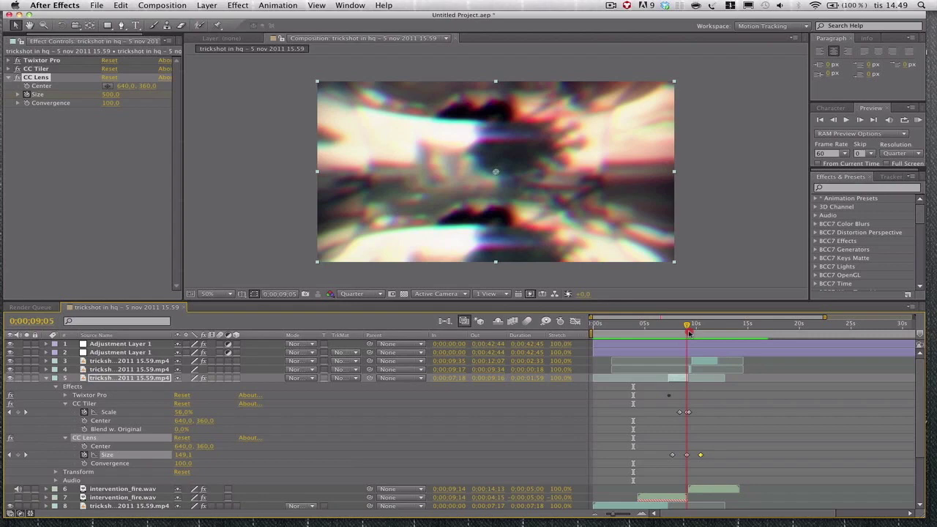
mouse_move(689, 332)
left_mouse_down()
mouse_move(665, 339)
mouse_move(689, 340)
left_mouse_up()
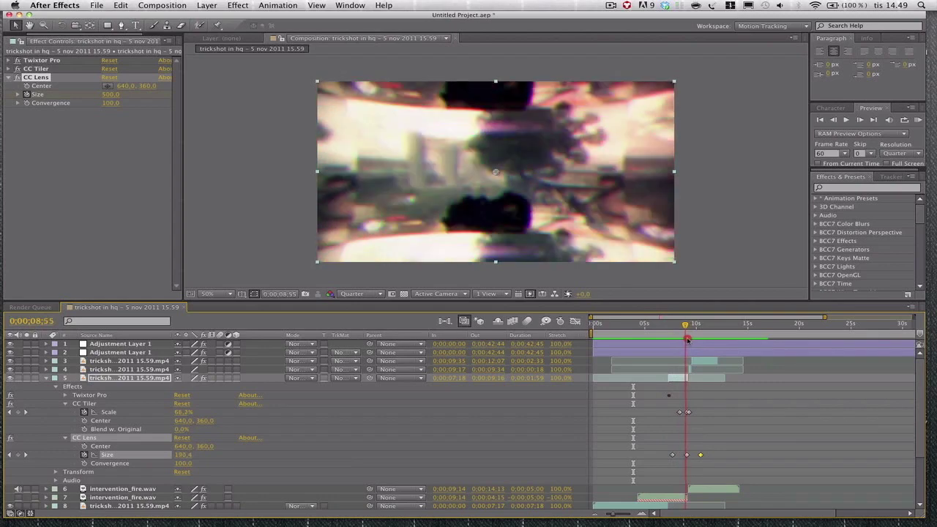
mouse_move(687, 339)
left_mouse_down()
mouse_move(671, 341)
mouse_move(688, 339)
left_mouse_up()
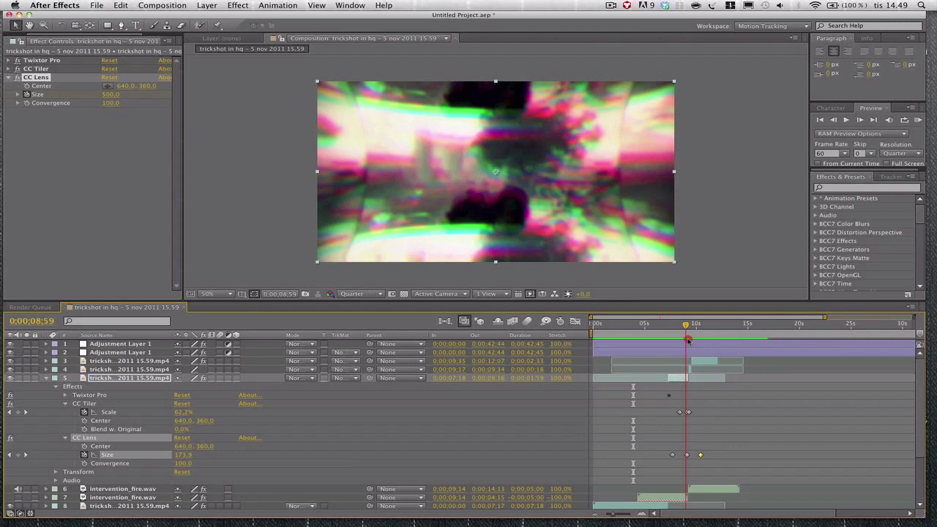
left_click_drag(688, 339, 589, 353)
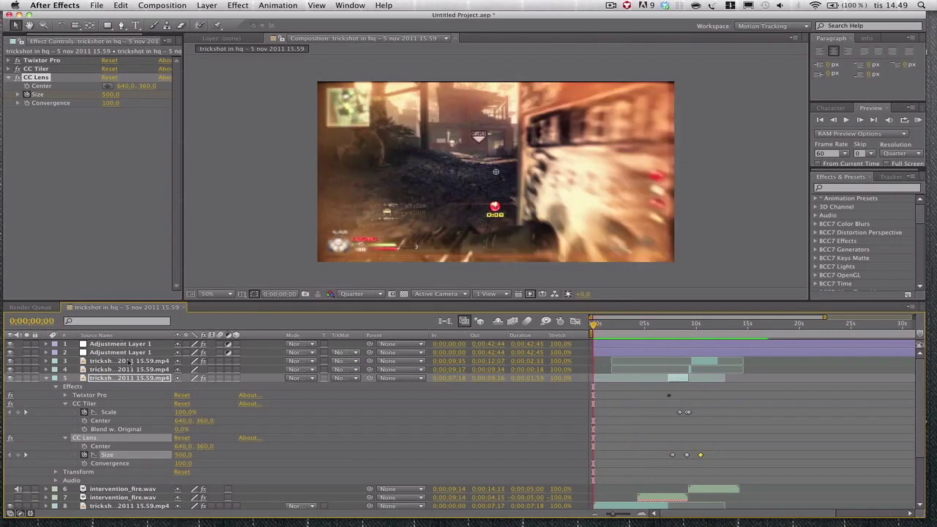
left_click(31, 61)
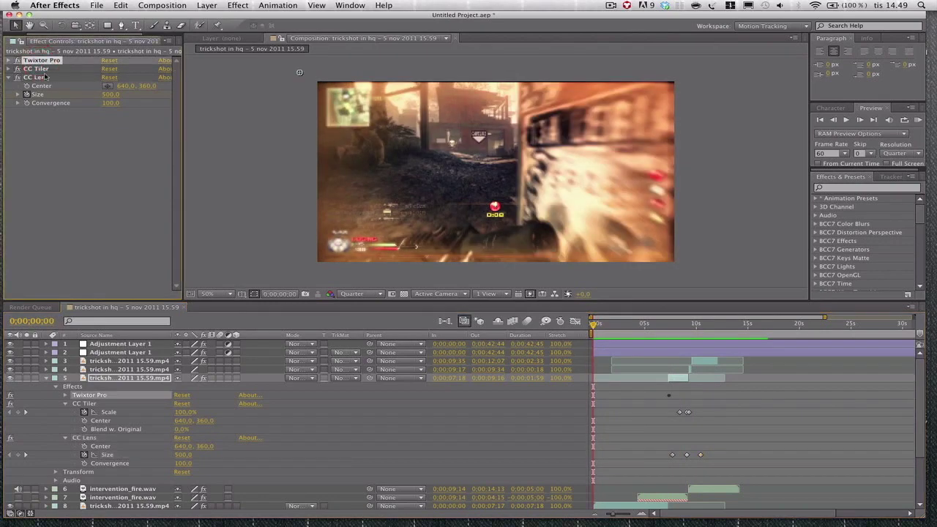
Remove the Twixtor Pro, CC Tiler and CC Lens effects from the selected clip
key("Delete")
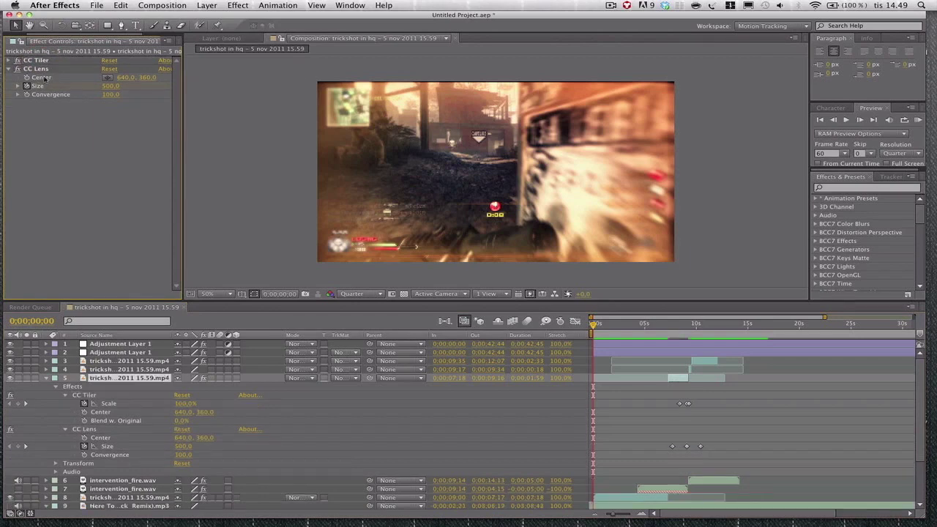
left_click(35, 61)
key("Delete")
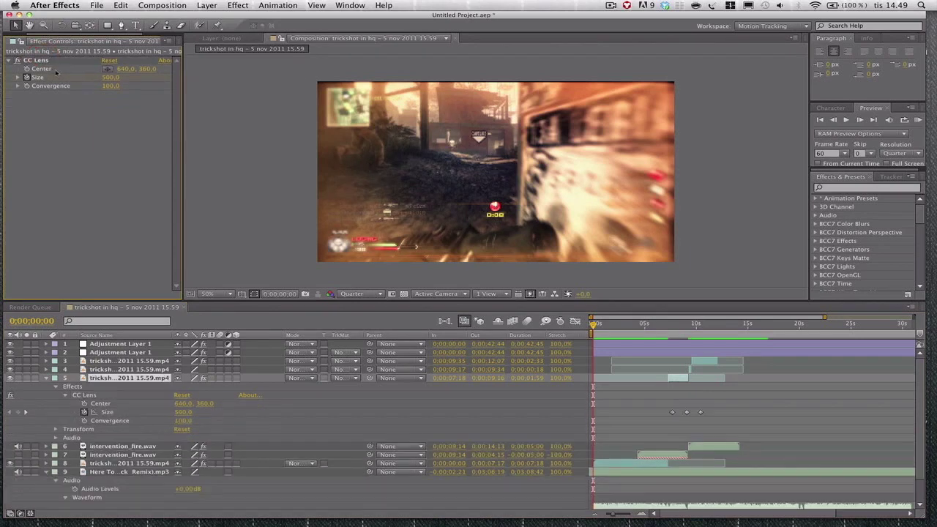
left_click(38, 61)
key("Delete")
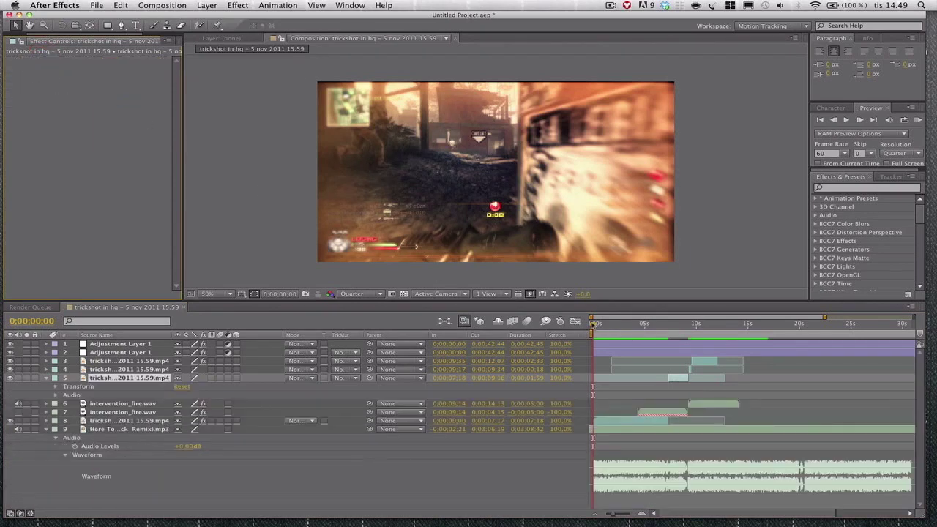
Remove the RSMB Pro motion blur from the layer 8 clip
left_click_drag(644, 323, 635, 323)
left_click(620, 418)
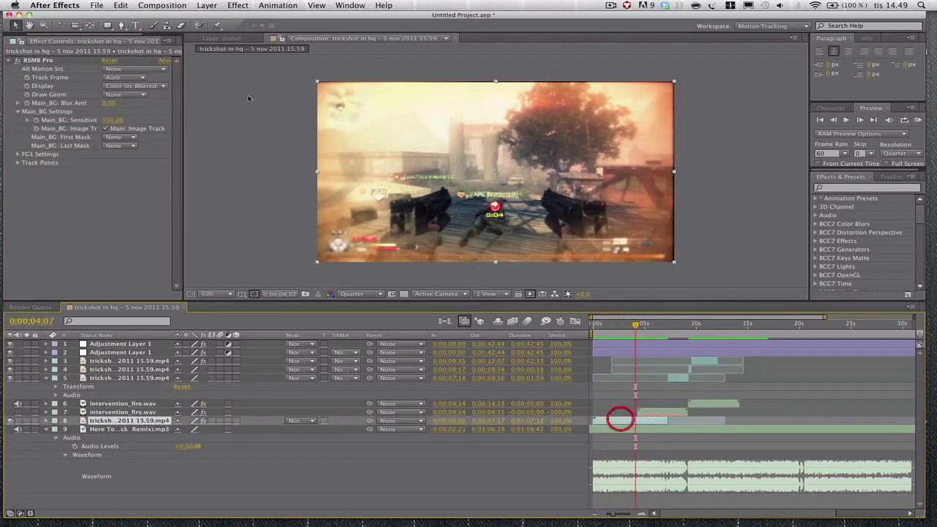
left_click(29, 60)
key("Delete")
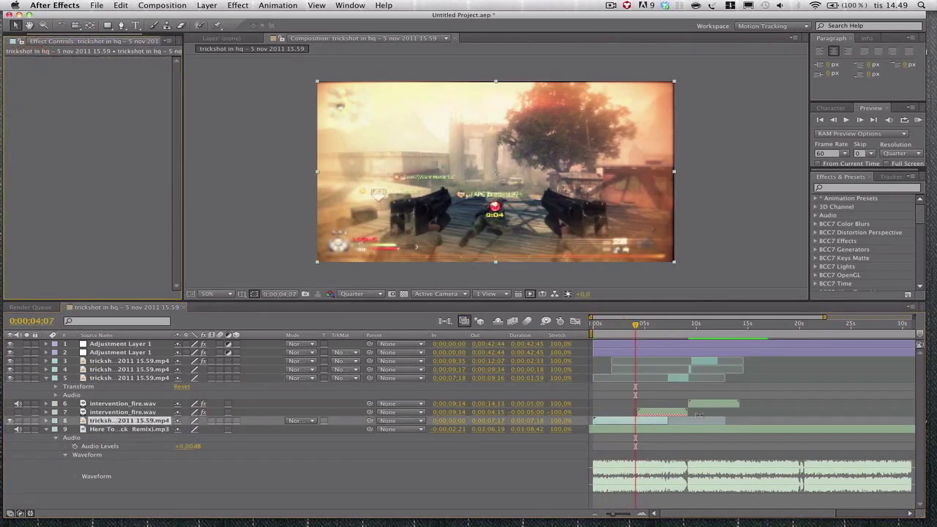
Delete the second Adjustment Layer 1 and the intervention_fire.wav layer
left_click(115, 352)
key("Delete")
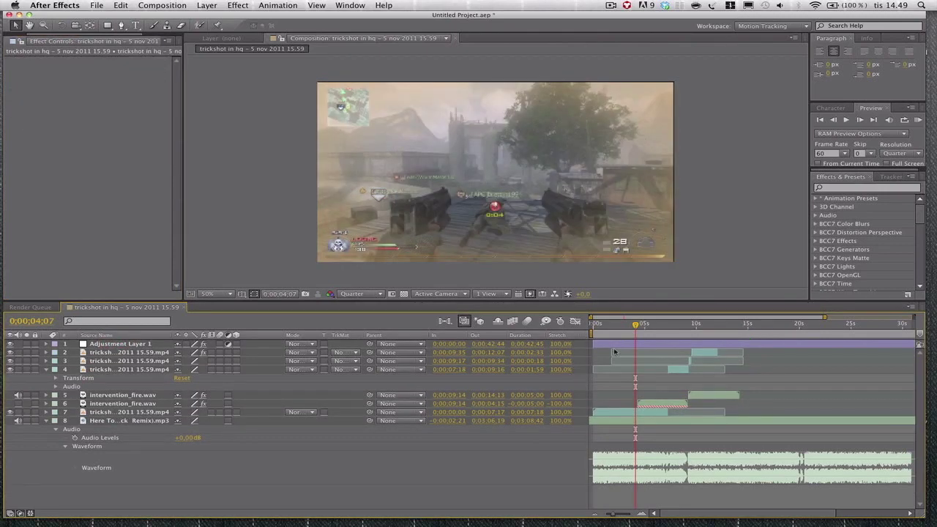
left_click(615, 344)
left_click_drag(635, 327, 680, 327)
left_click(656, 404)
key("Delete")
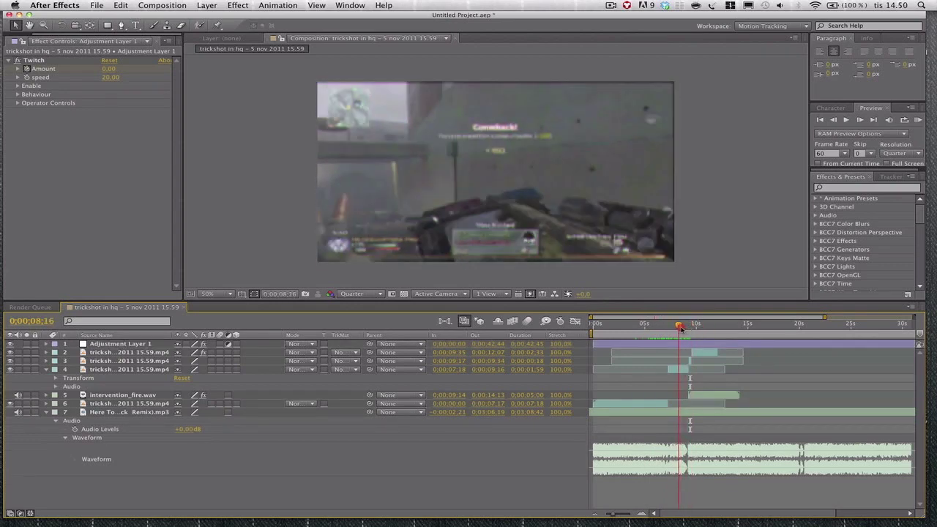
Delete the Twitch effect from Adjustment Layer 1, then delete the layer itself
left_click(680, 372)
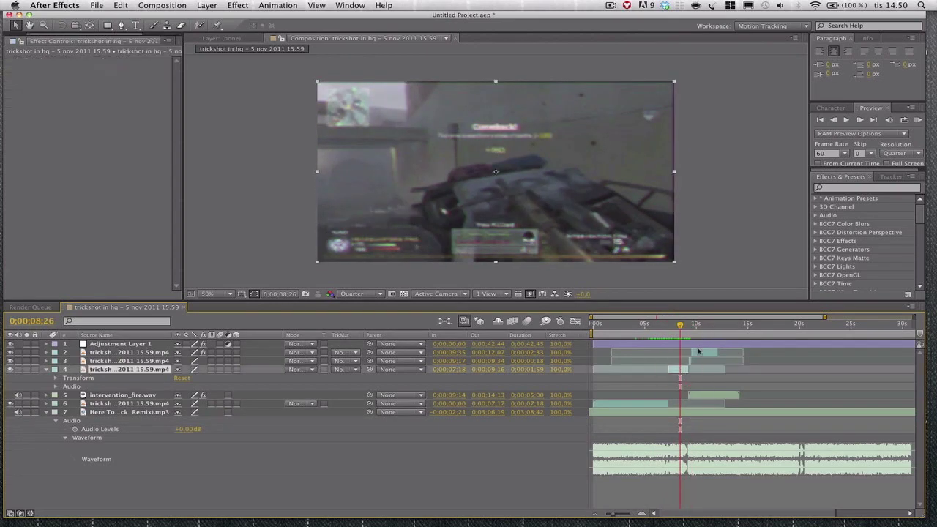
left_click(678, 345)
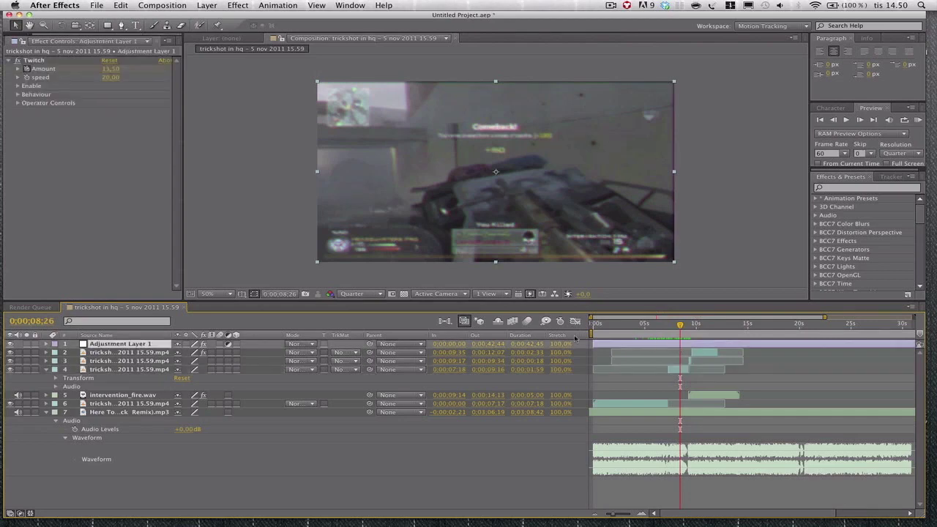
left_click(34, 61)
key("Delete")
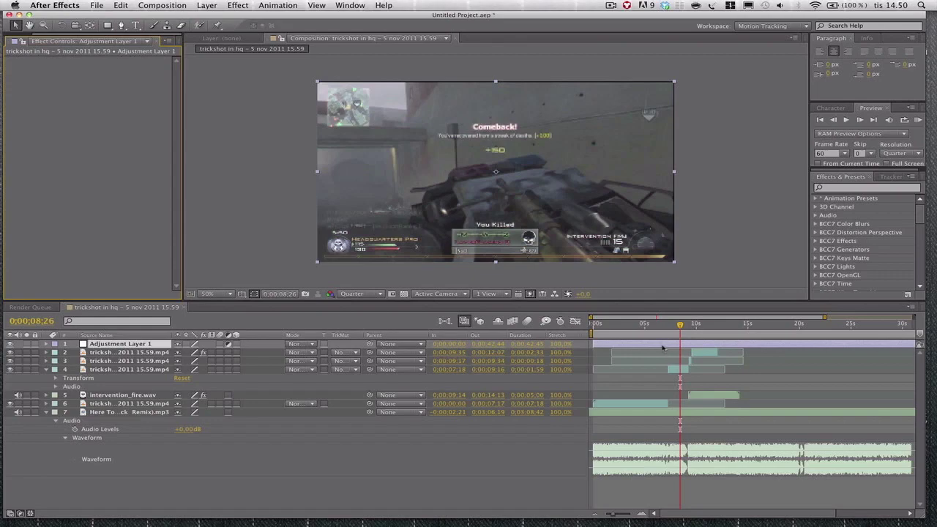
key("Delete")
left_click_drag(673, 327, 606, 346)
Apply RSMB Pro to the layer 5 clip with Main_BG Sensitivity at 100
left_click(622, 393)
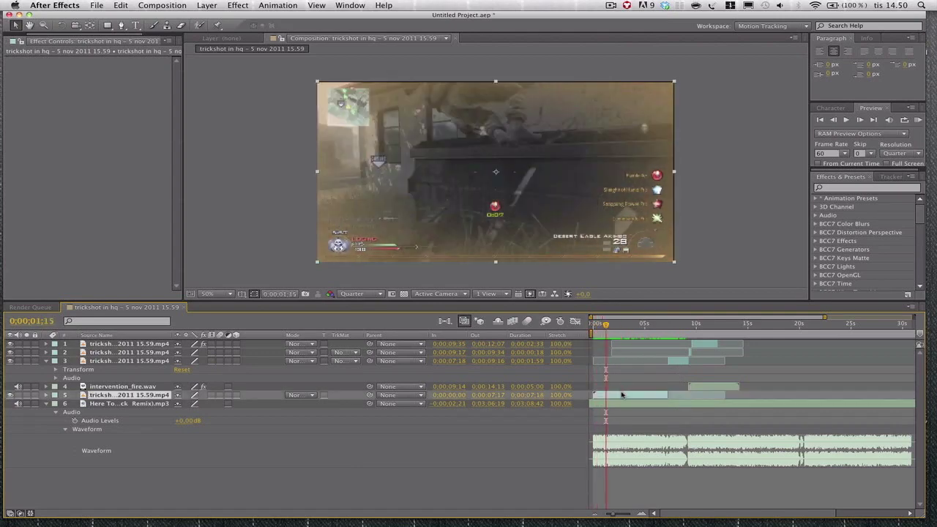
left_click(248, 6)
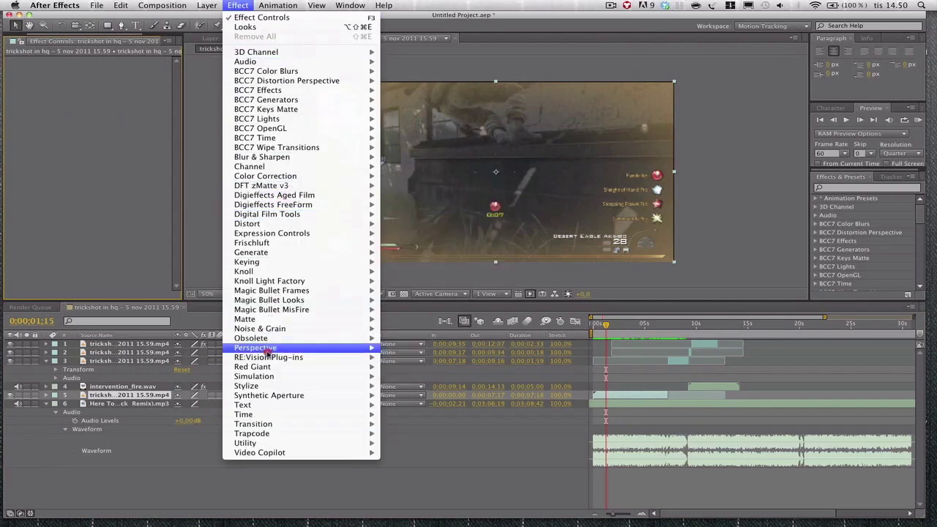
mouse_move(270, 357)
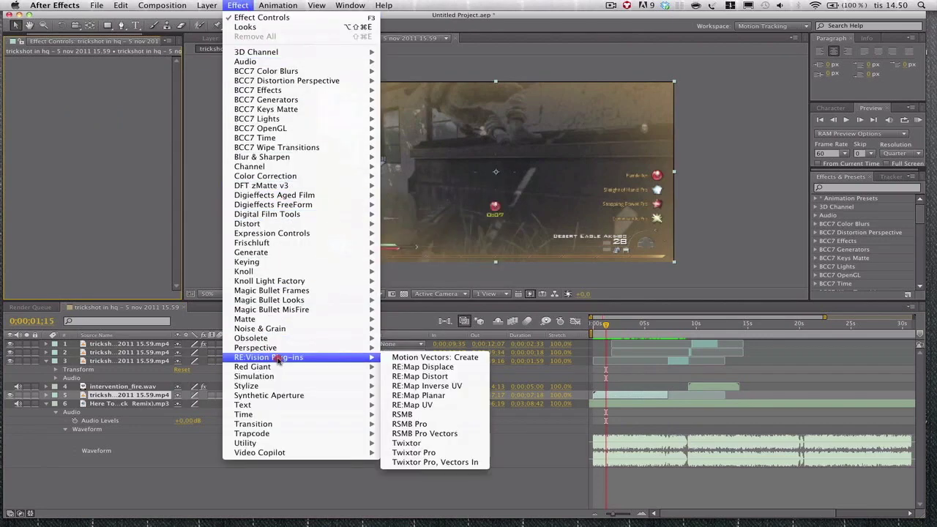
left_click(436, 424)
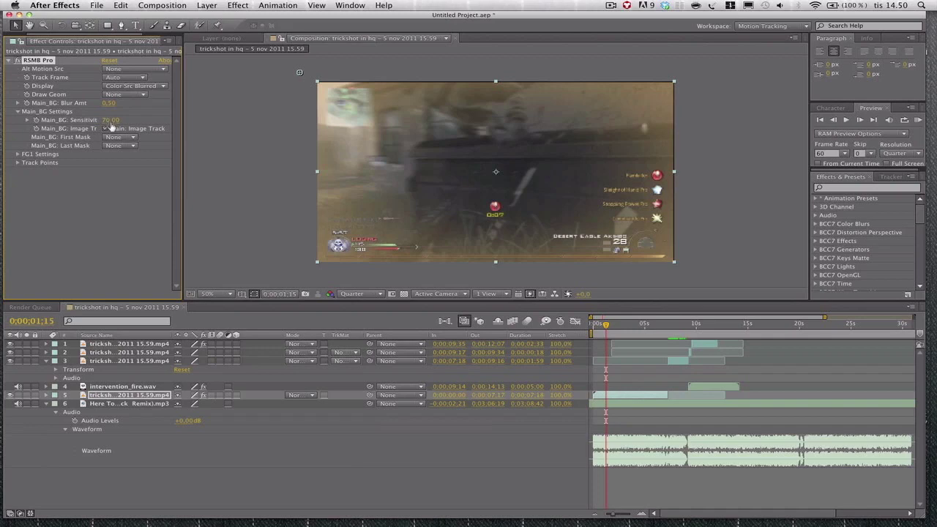
left_click_drag(111, 121, 244, 134)
Scrub and step frame by frame to check the blur, then zoom the timeline in
left_click_drag(606, 328, 669, 334)
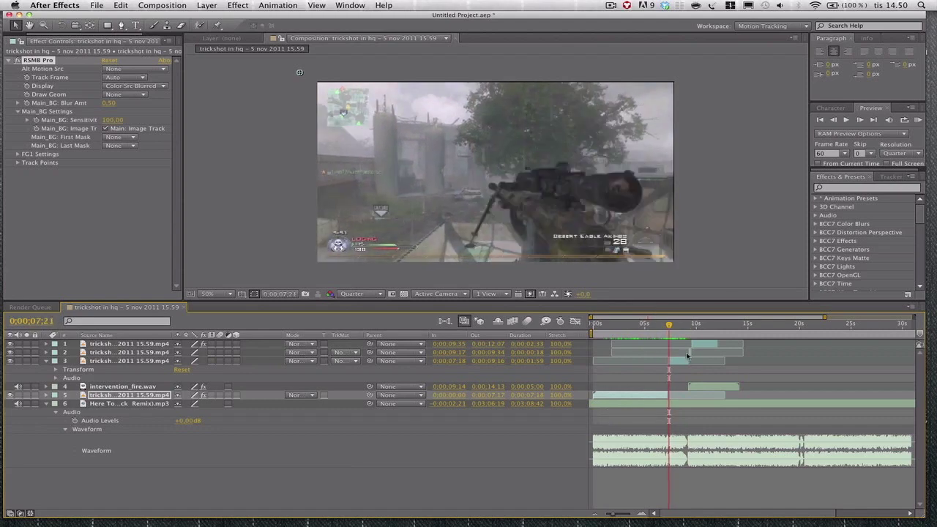
left_click(833, 120)
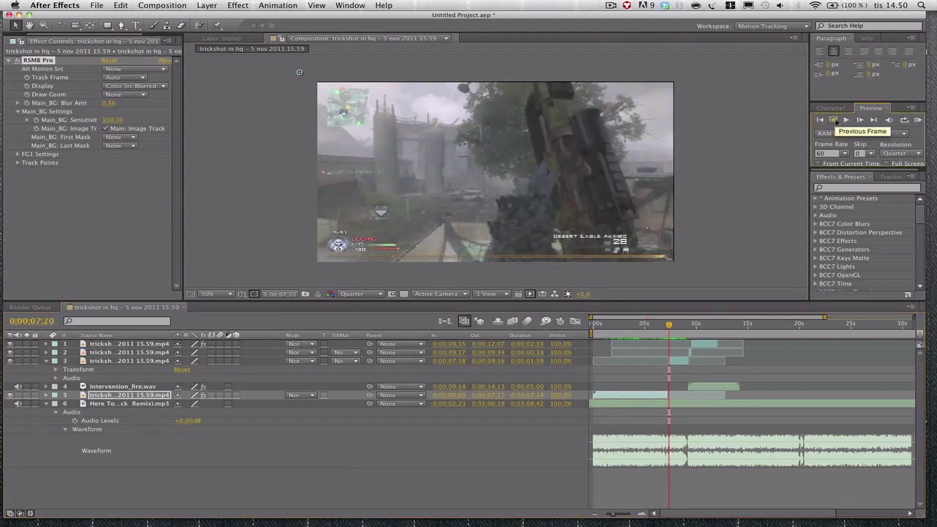
left_click(833, 120)
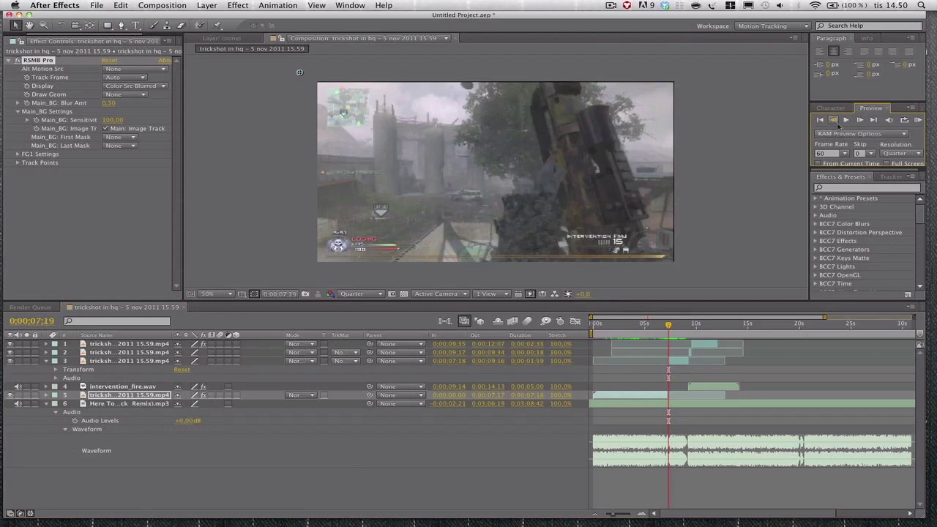
left_click(833, 120)
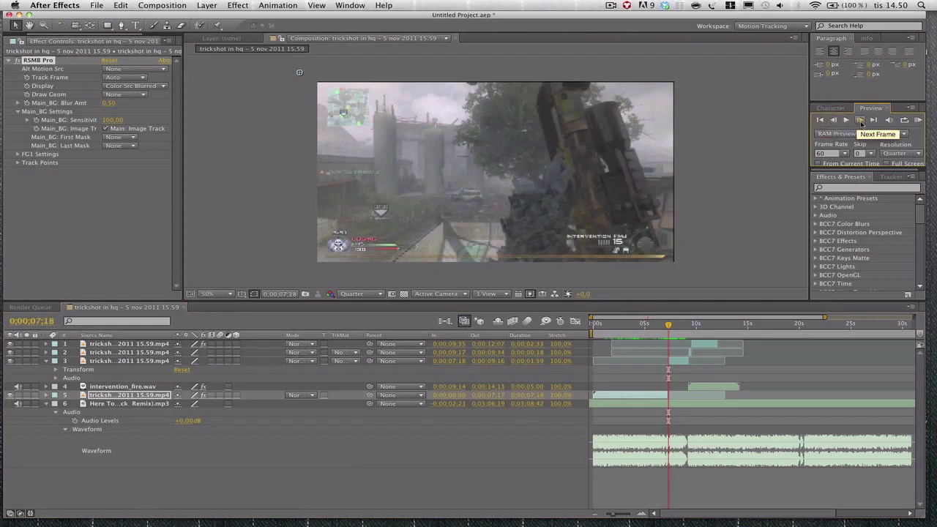
left_click(859, 120)
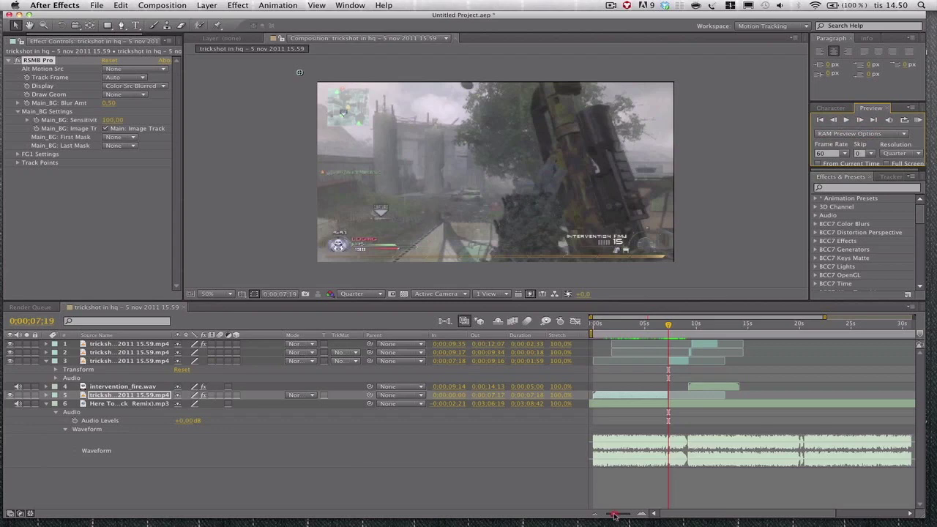
left_click_drag(613, 515, 617, 514)
left_click(727, 363)
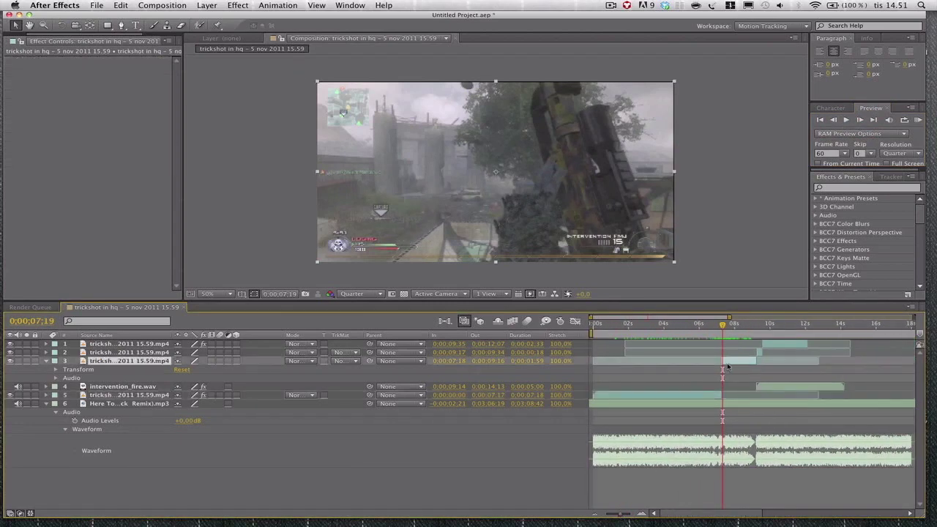
Apply Twixtor Pro to the layer 3 clip with an Input Frame Rate of 59.94
left_click(238, 6)
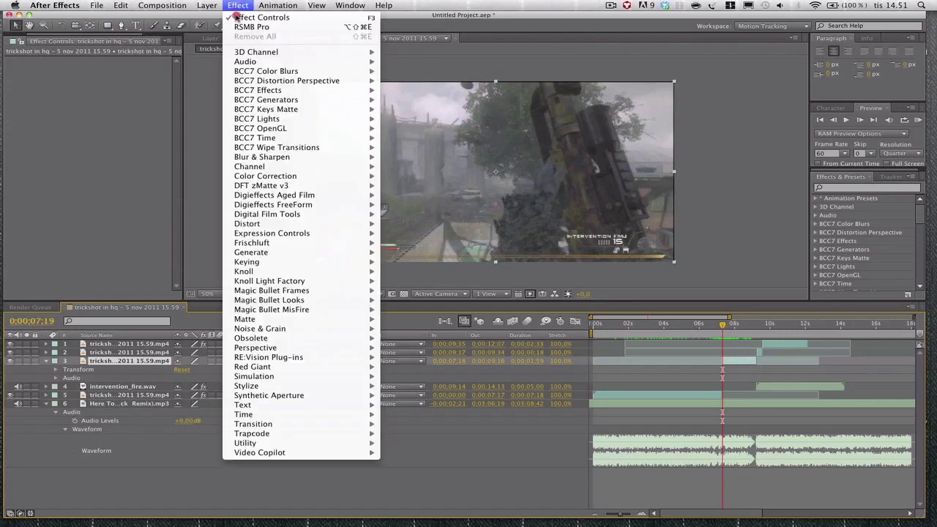
mouse_move(292, 359)
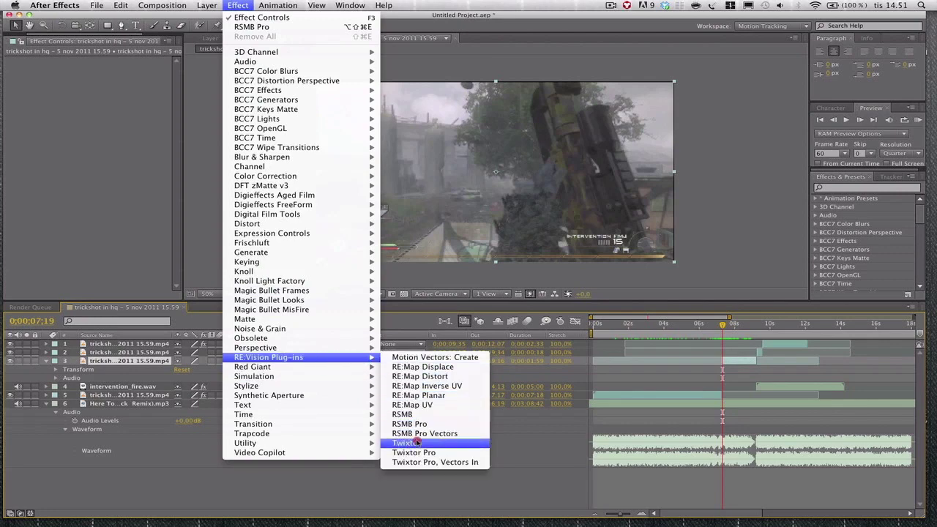
left_click(413, 453)
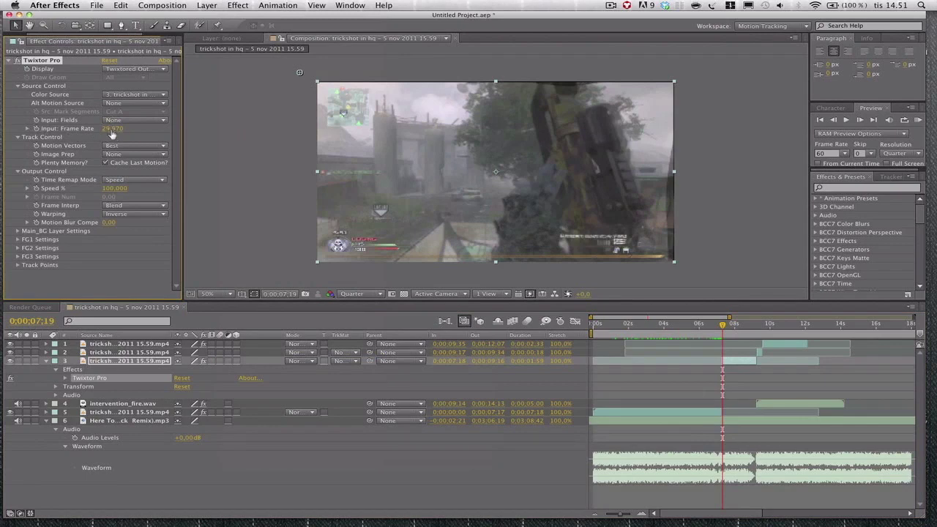
left_click(112, 129)
type("59.94")
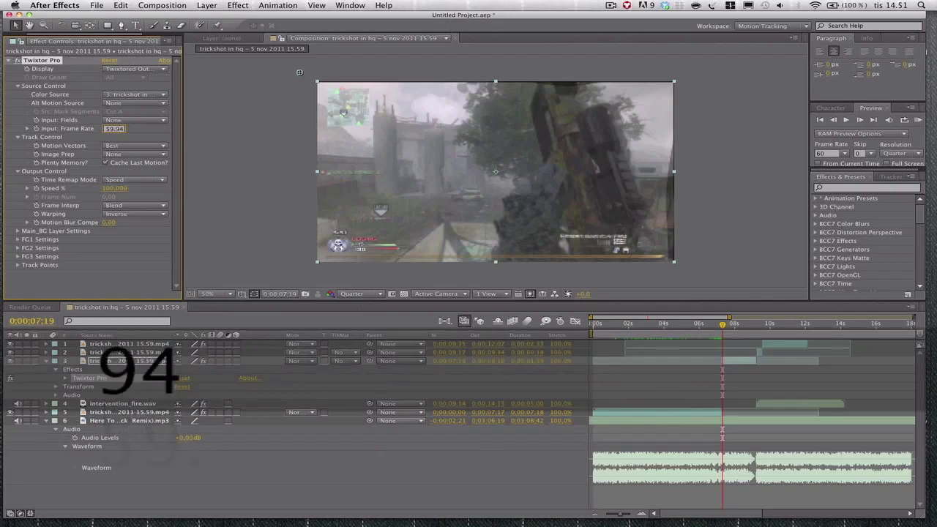
left_click(154, 142)
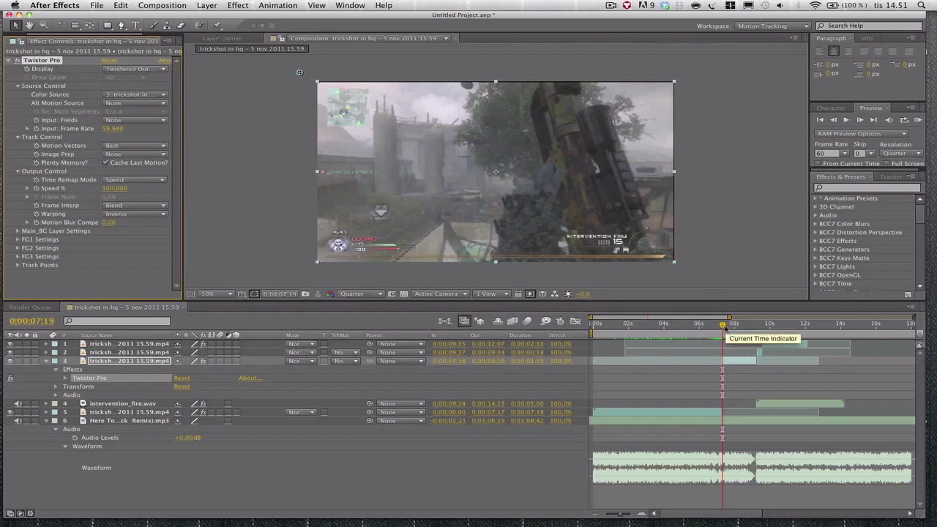
left_click_drag(724, 327, 724, 327)
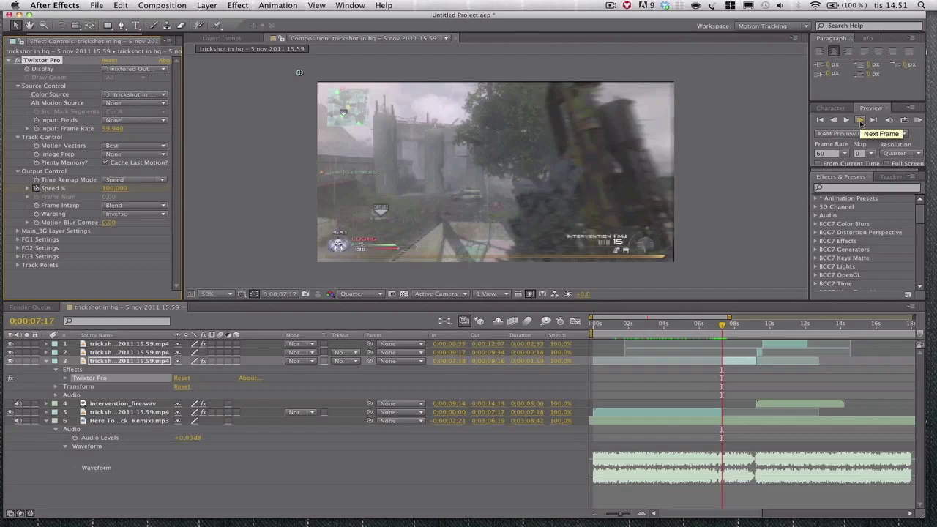
Set Twixtor Pro's Speed to 3% and scrub the slowed section to 0:00:08:23
left_click(860, 120)
left_click(859, 120)
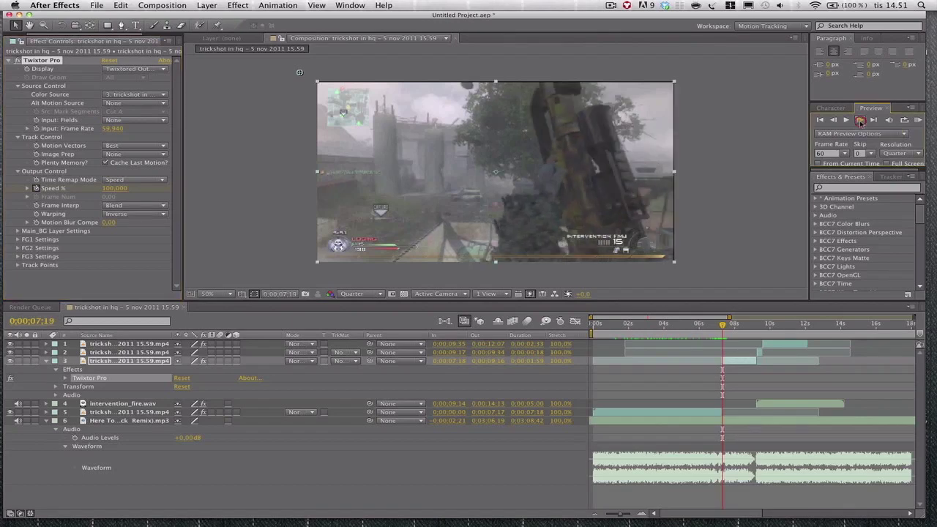
left_click(860, 120)
left_click(860, 120)
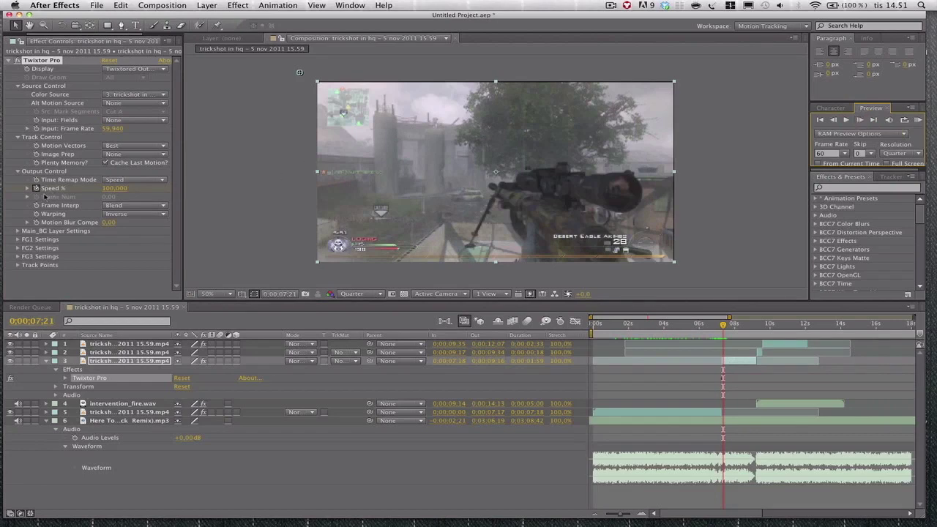
left_click(114, 189)
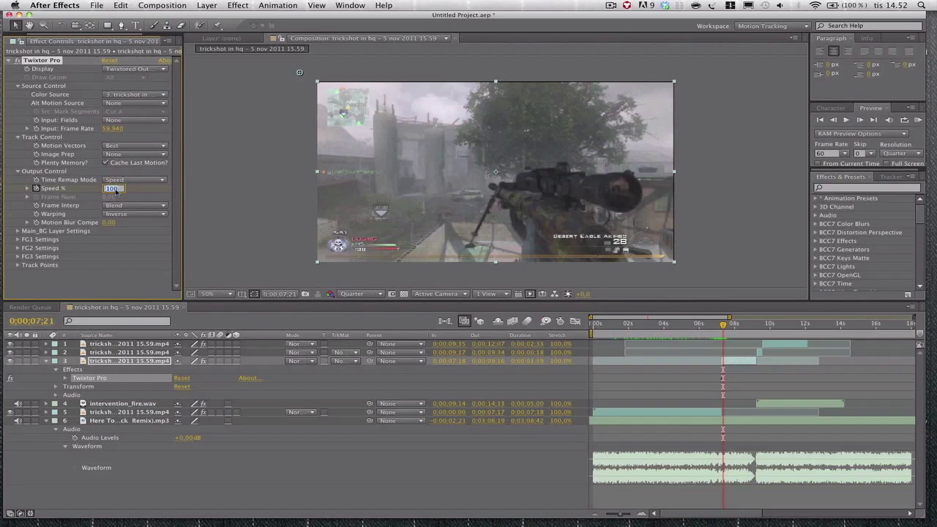
type("4")
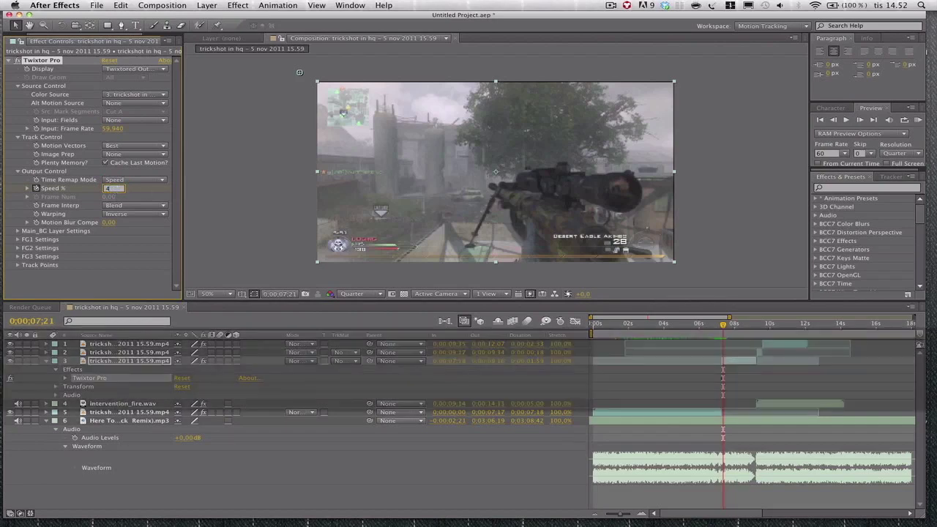
type("3")
left_click(142, 191)
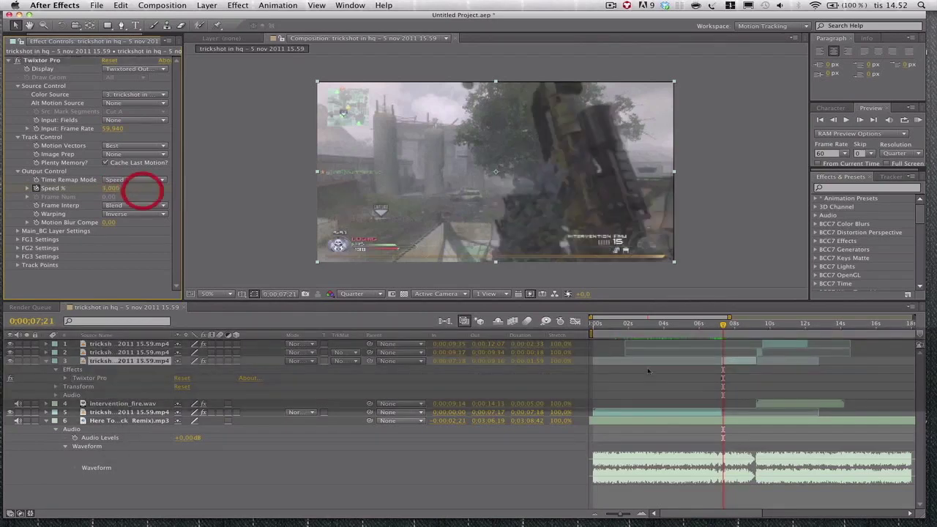
mouse_move(724, 324)
left_mouse_down()
mouse_move(763, 330)
mouse_move(723, 334)
mouse_move(748, 332)
mouse_move(734, 334)
left_mouse_up()
left_click(240, 5)
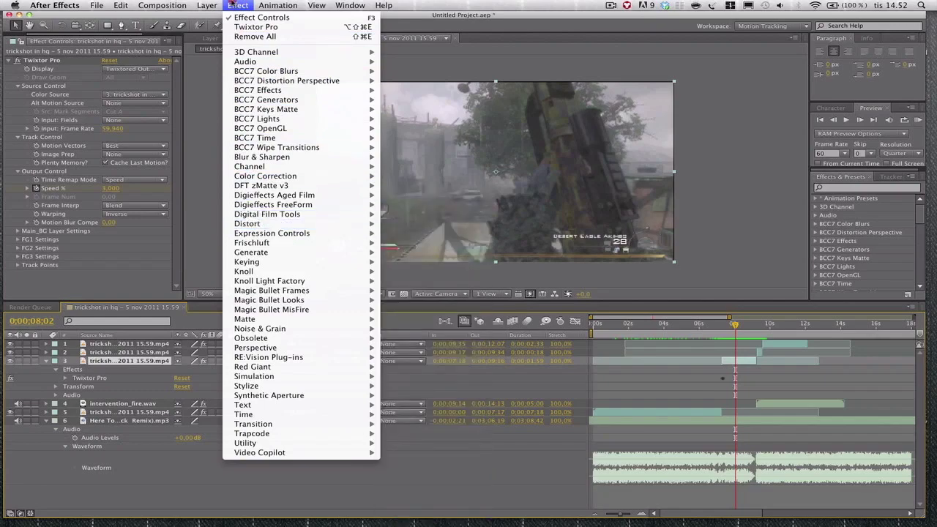
Apply CC Tiler to layer 3, keying Scale below 100% near 8 s and back to 100% at 0;00;09;12
mouse_move(252, 227)
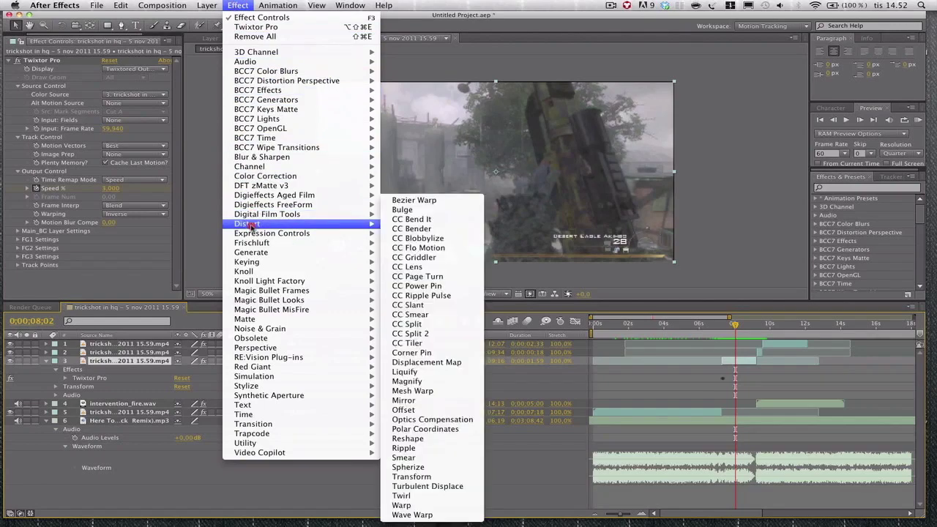
left_click(407, 344)
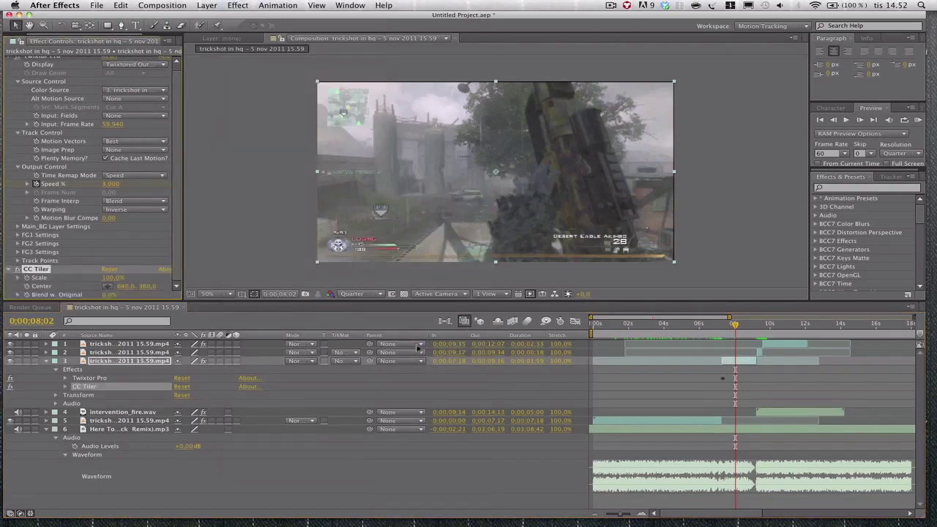
left_click_drag(107, 277, 46, 280)
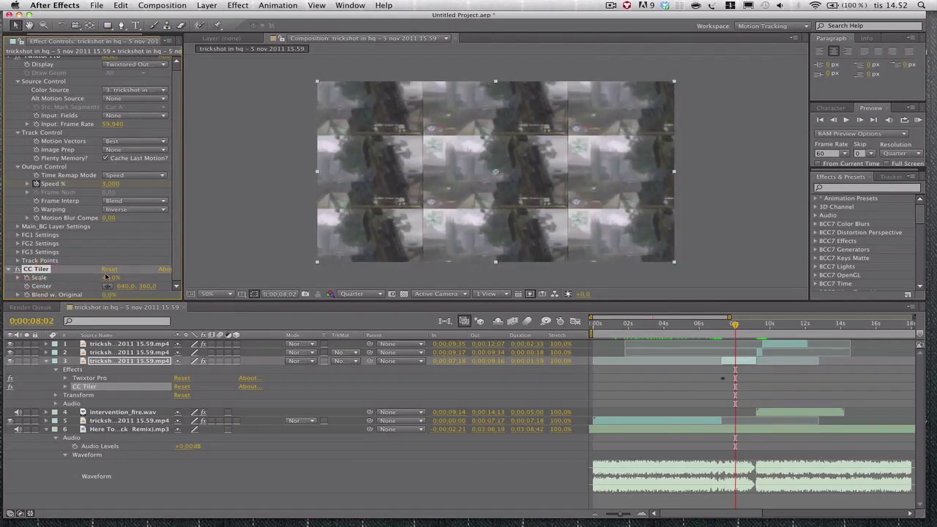
left_click_drag(106, 276, 145, 278)
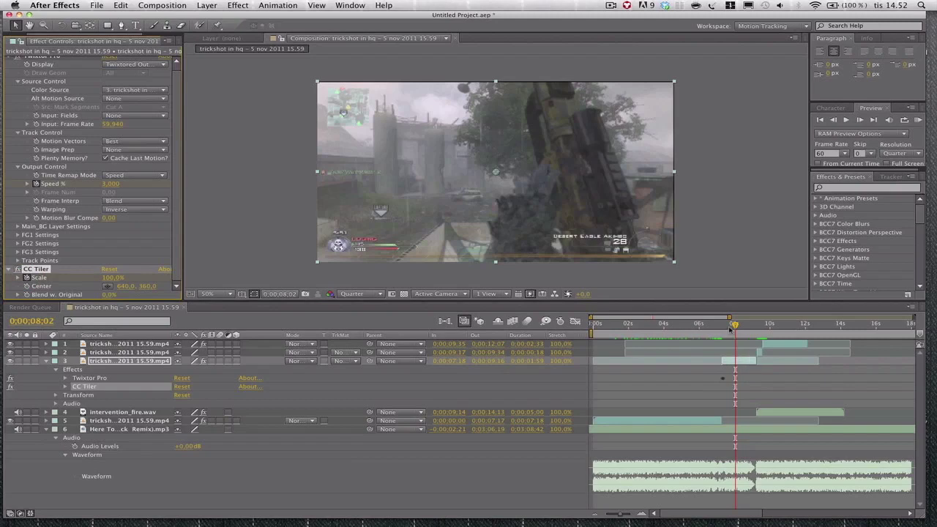
left_click_drag(734, 326, 752, 330)
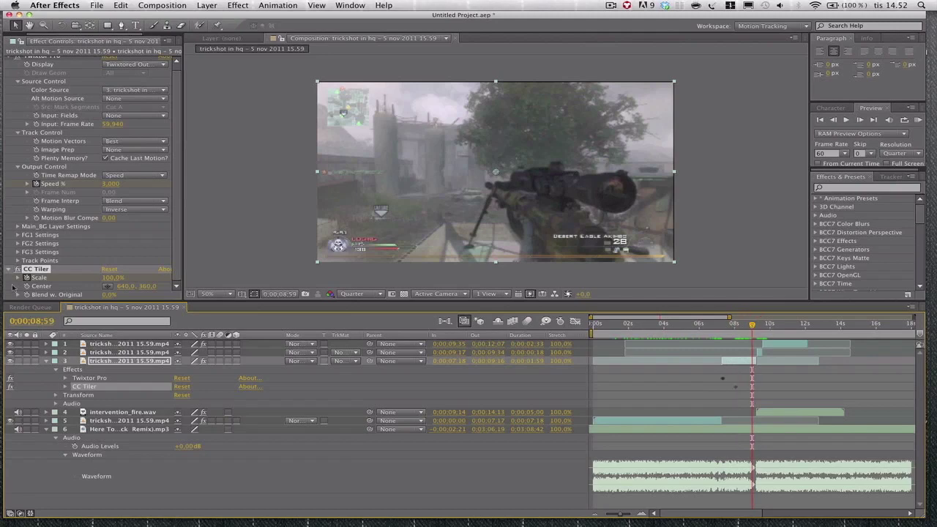
left_click_drag(112, 278, 88, 280)
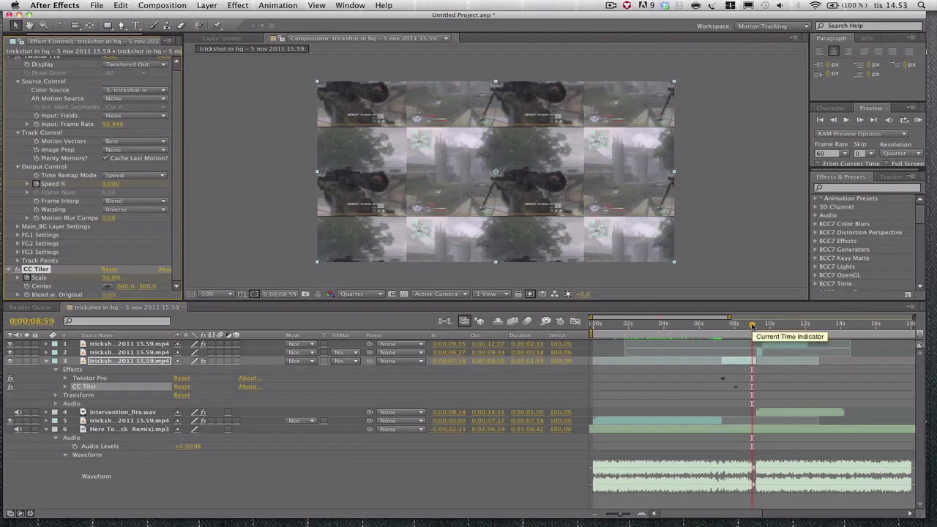
left_click_drag(751, 325, 756, 325)
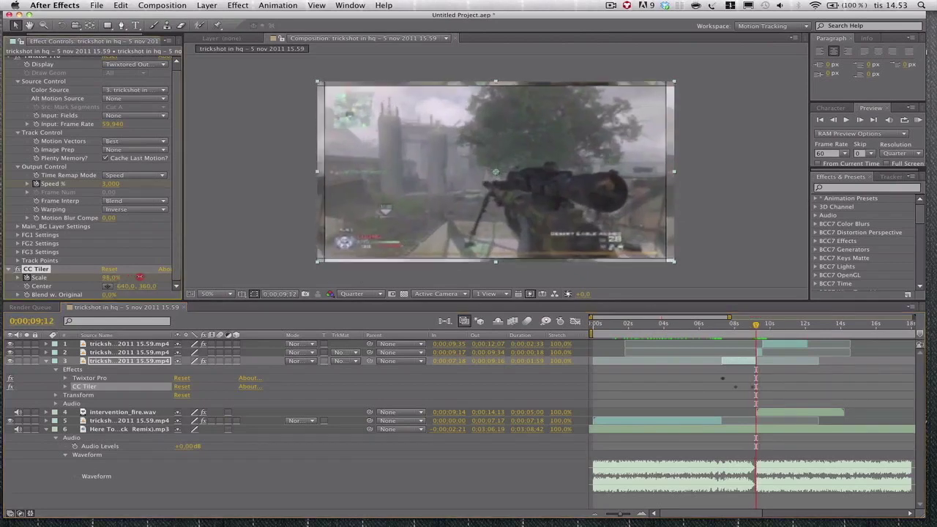
left_click_drag(139, 278, 166, 277)
left_click_drag(756, 329, 736, 338)
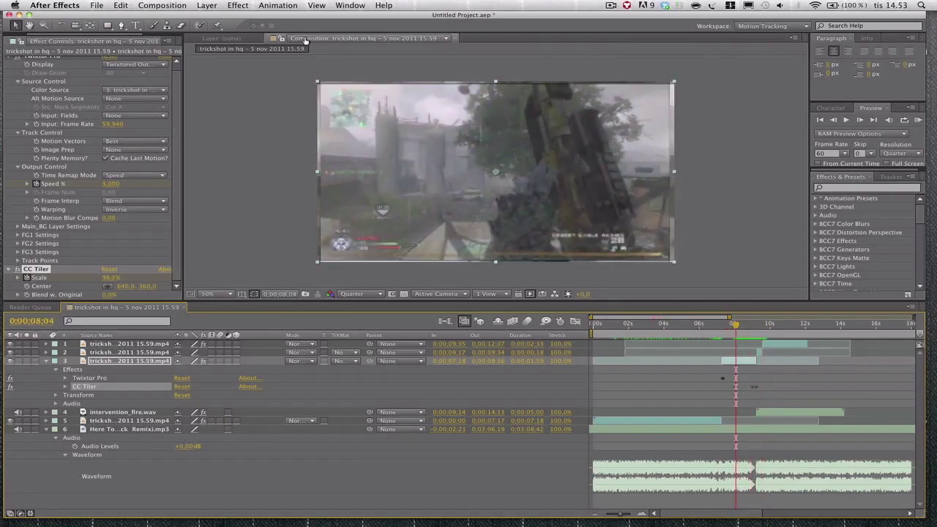
left_click(258, 5)
Apply CC Lens to layer 3 with Size about 500 and start keyframing Size
mouse_move(247, 5)
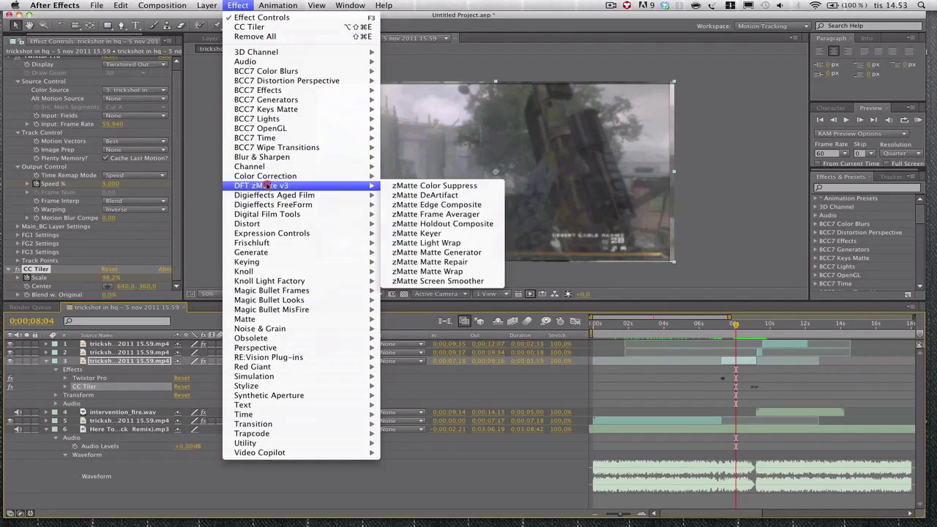
mouse_move(272, 224)
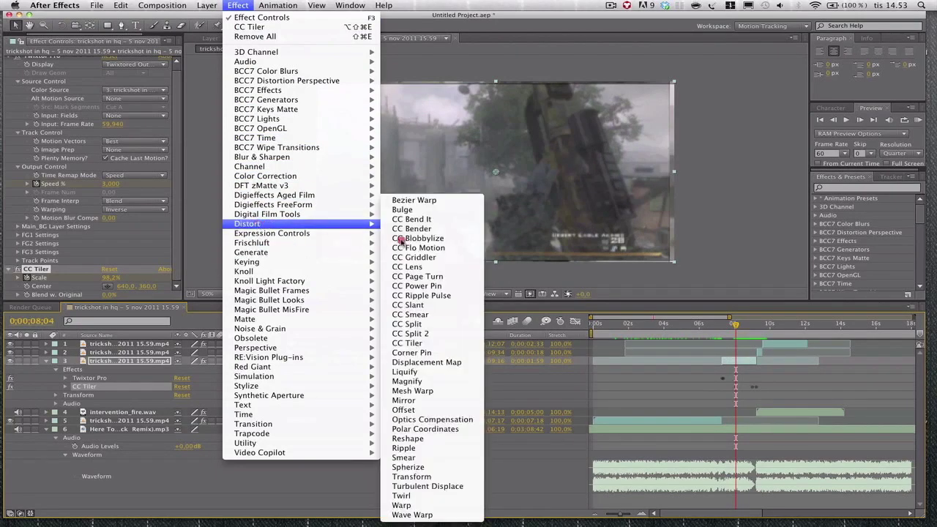
left_click(412, 267)
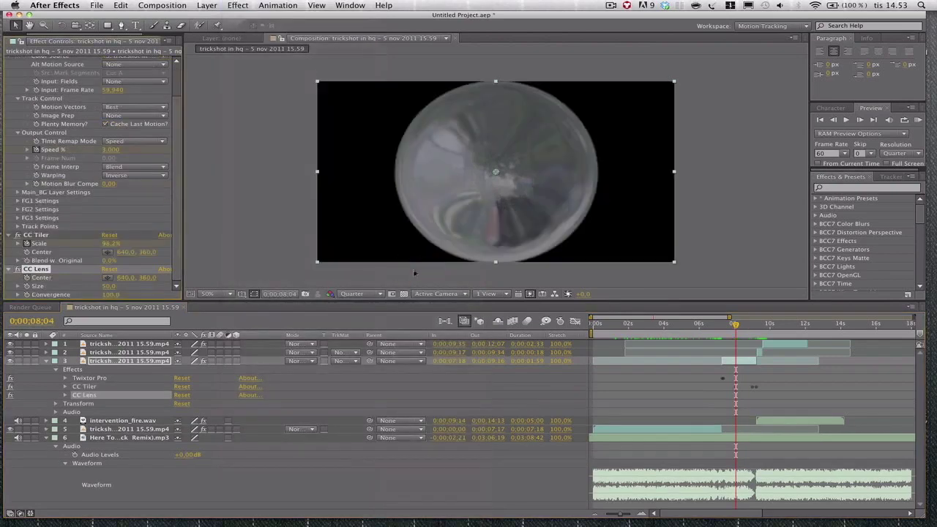
left_click_drag(109, 286, 191, 286)
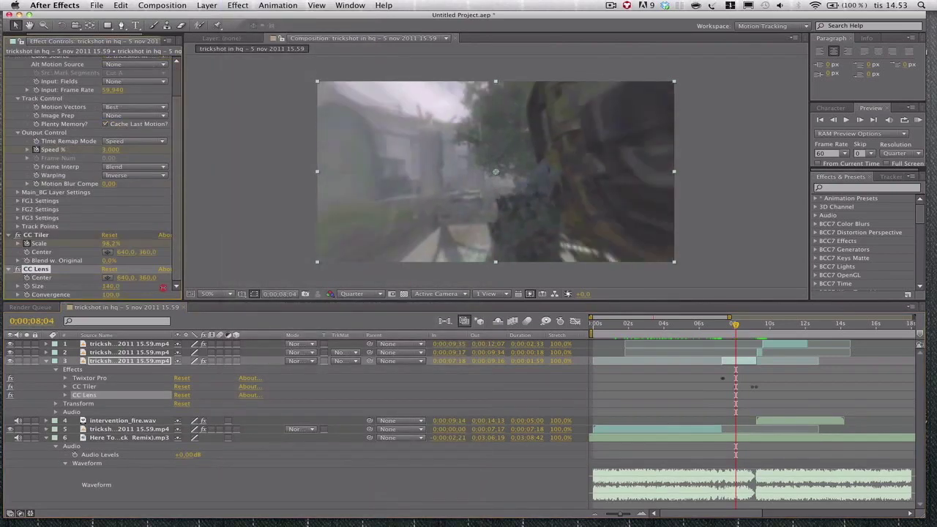
left_click_drag(282, 293, 448, 304)
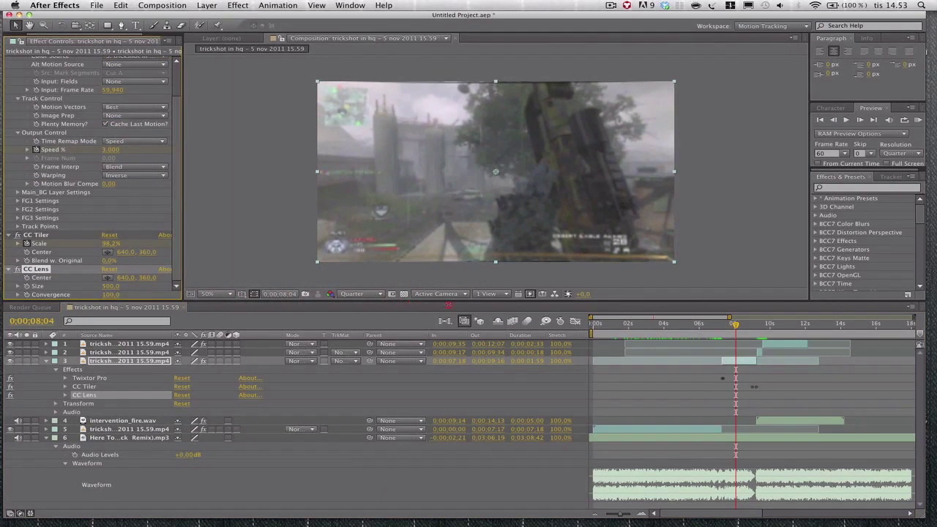
left_click(26, 286)
Key the lens Size down to about 166 at 0:00:09:03 and to 500 at 0:00:09:12
left_click_drag(735, 324, 755, 324)
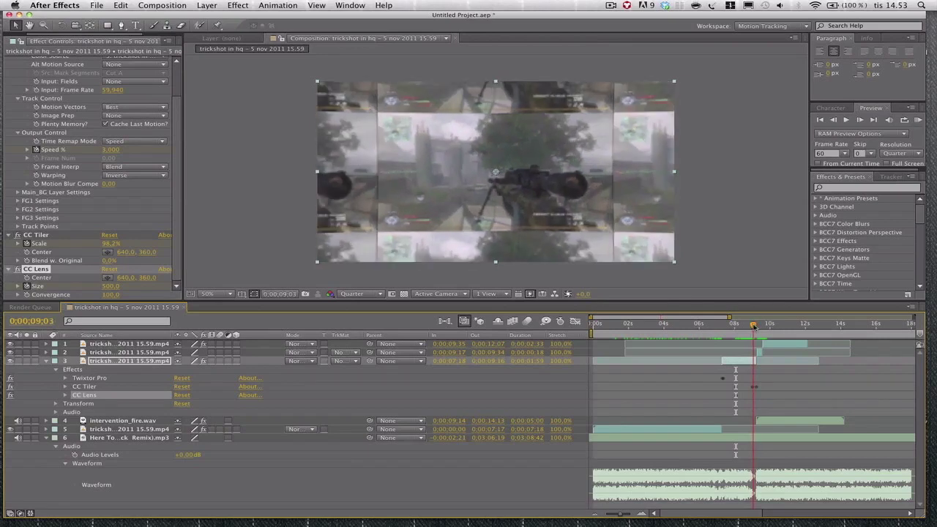
left_click(108, 286)
left_click_drag(108, 291, 2, 291)
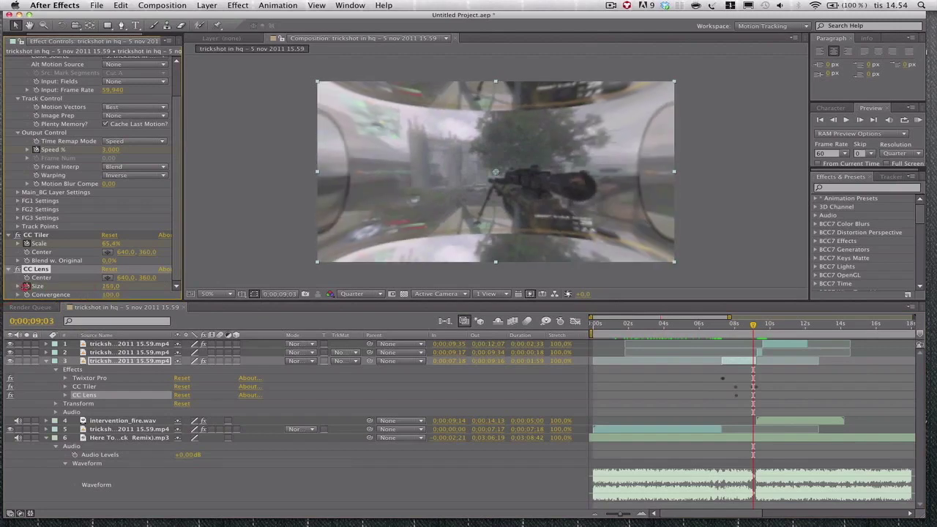
left_click_drag(3, 291, 2, 291)
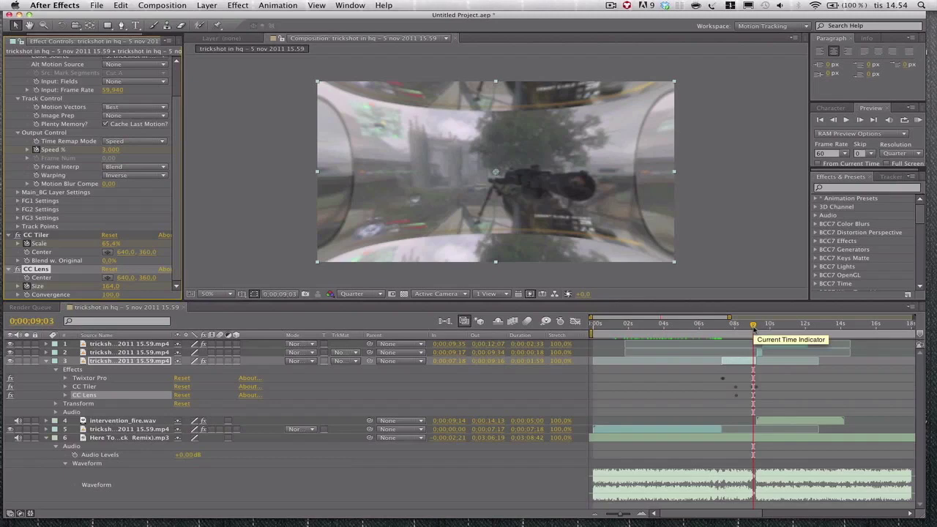
left_click_drag(754, 325, 758, 330)
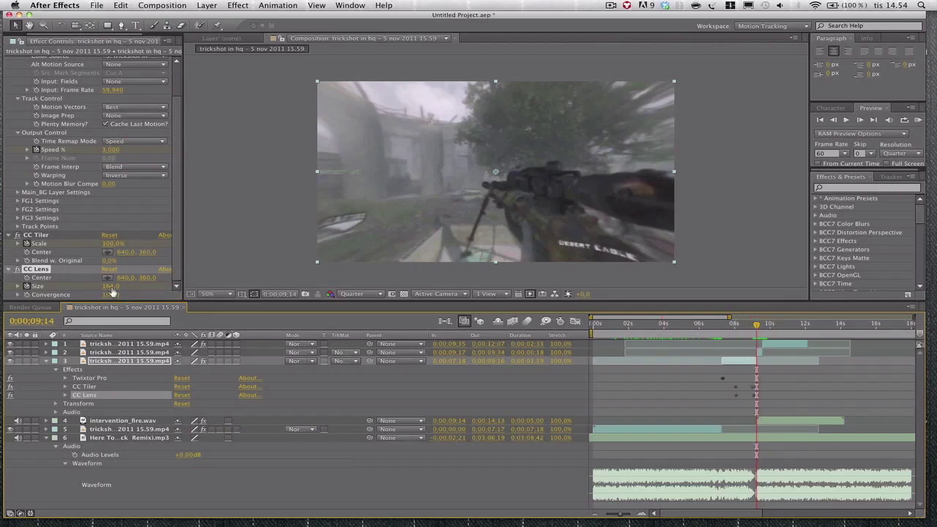
left_click_drag(112, 292, 109, 290)
left_click(109, 286)
type("500")
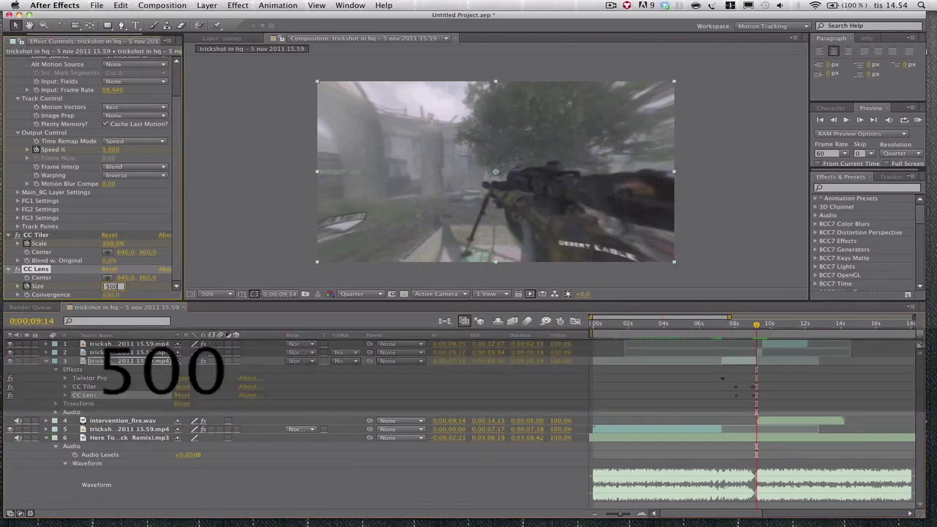
left_click(132, 284)
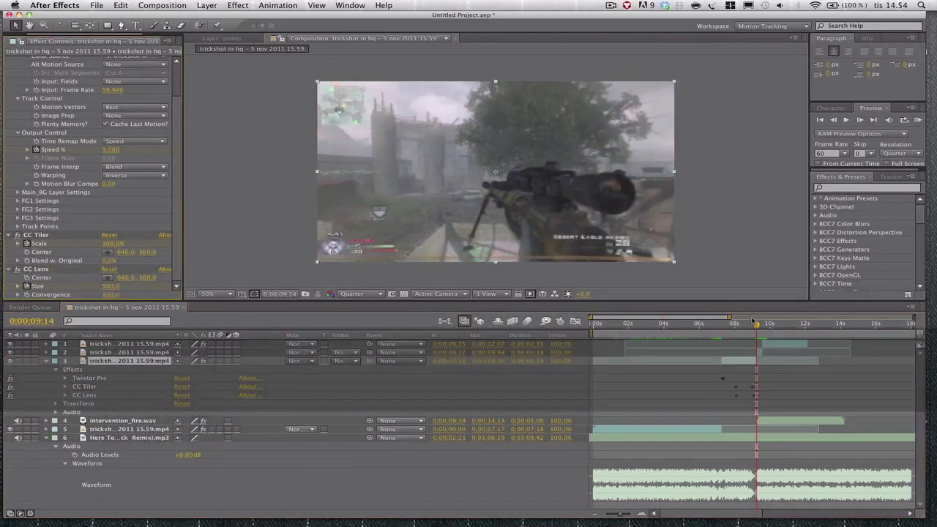
Move the first Size keyframe earlier to about 0;00;06;52 and preview the transition
left_click_drag(761, 324, 734, 331)
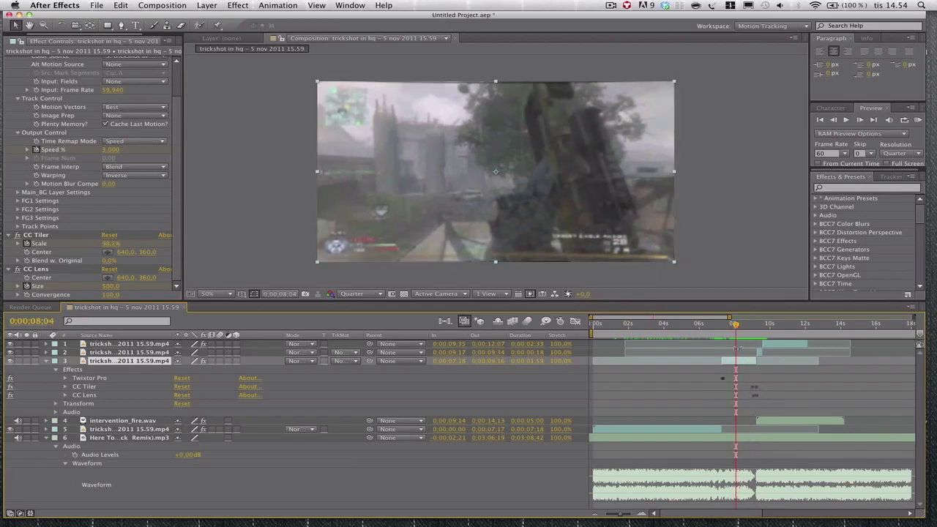
left_click(65, 395)
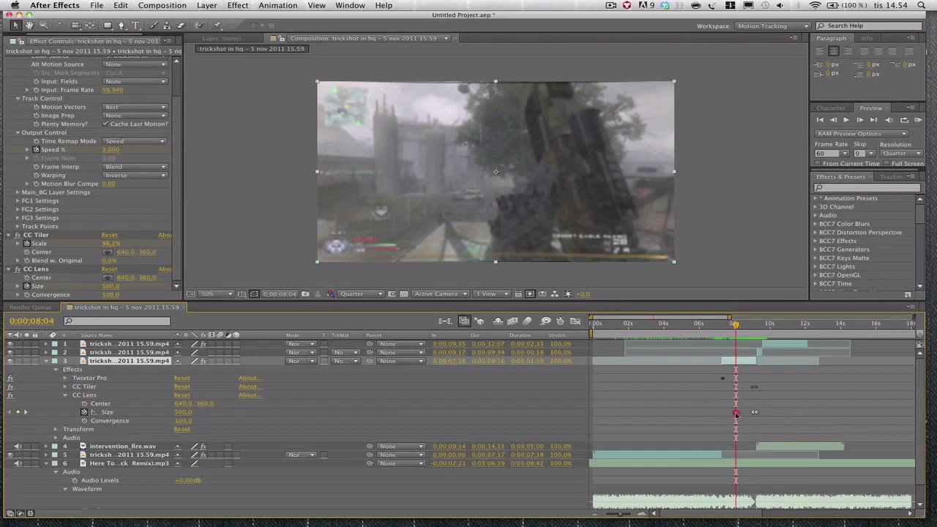
left_click_drag(736, 414, 715, 414)
mouse_move(732, 327)
left_mouse_down()
mouse_move(723, 330)
mouse_move(762, 329)
mouse_move(747, 332)
left_mouse_up()
left_click(46, 362)
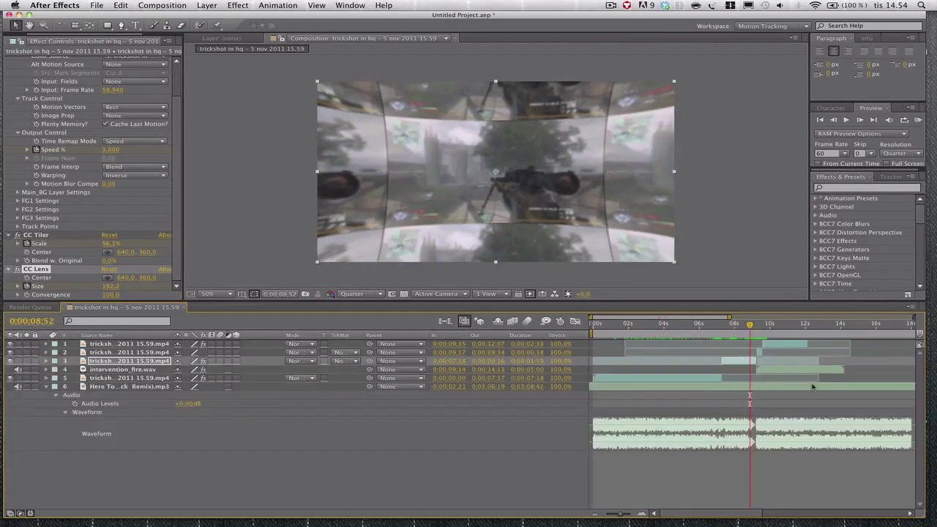
mouse_move(749, 325)
left_mouse_down()
mouse_move(758, 325)
mouse_move(735, 325)
left_mouse_up()
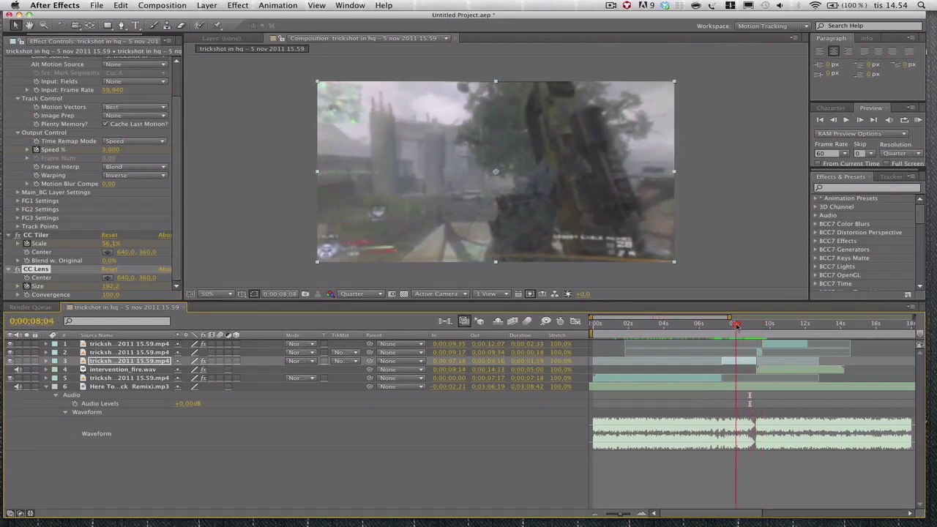
left_click(734, 324)
Create a new adjustment layer and apply Video Copilot's Twitch effect to it
left_click(215, 5)
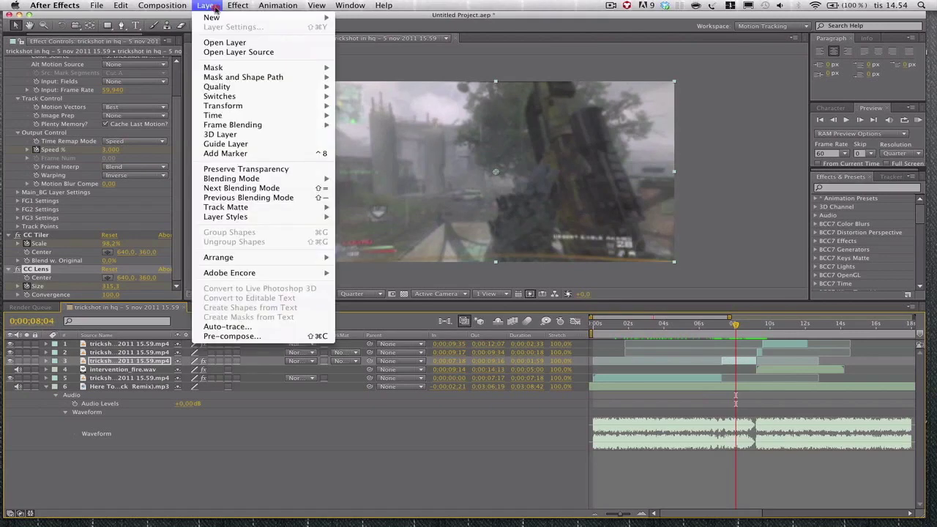
mouse_move(216, 17)
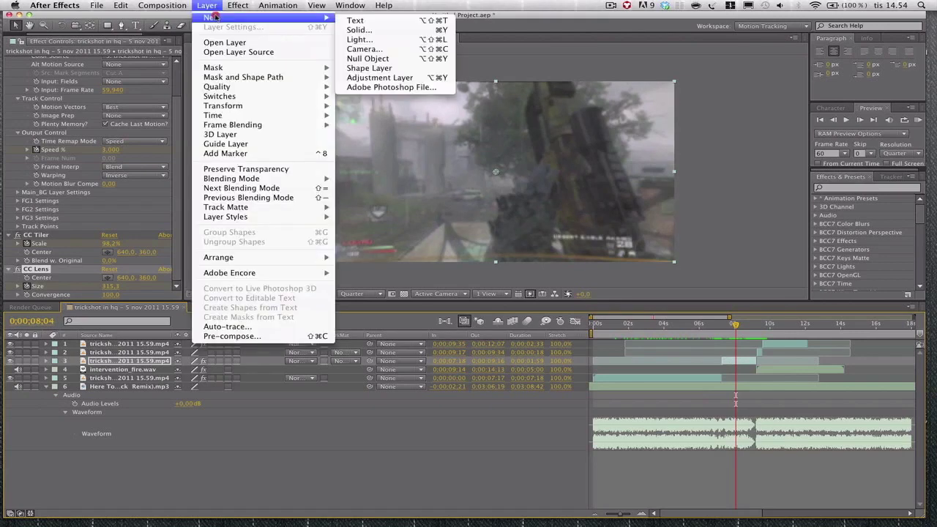
left_click(373, 78)
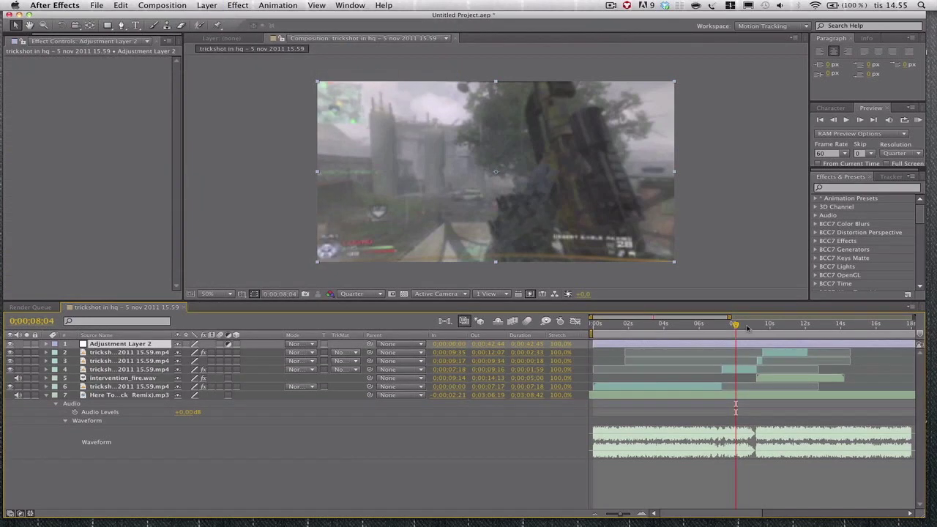
left_click_drag(735, 329, 724, 330)
left_click(237, 5)
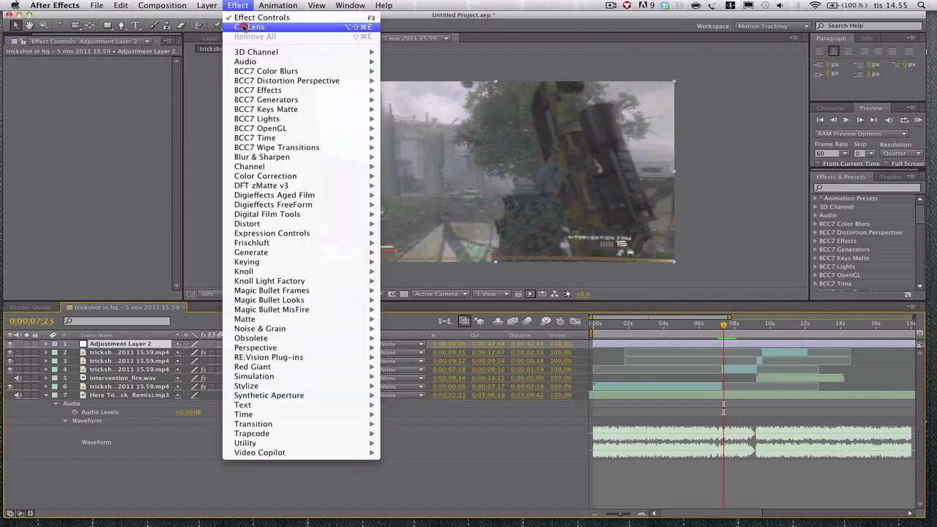
mouse_move(324, 452)
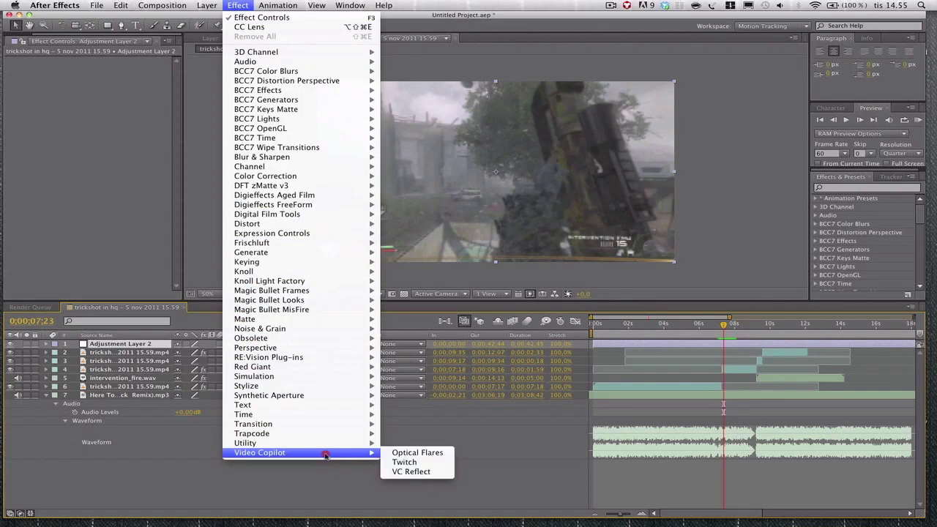
left_click(401, 462)
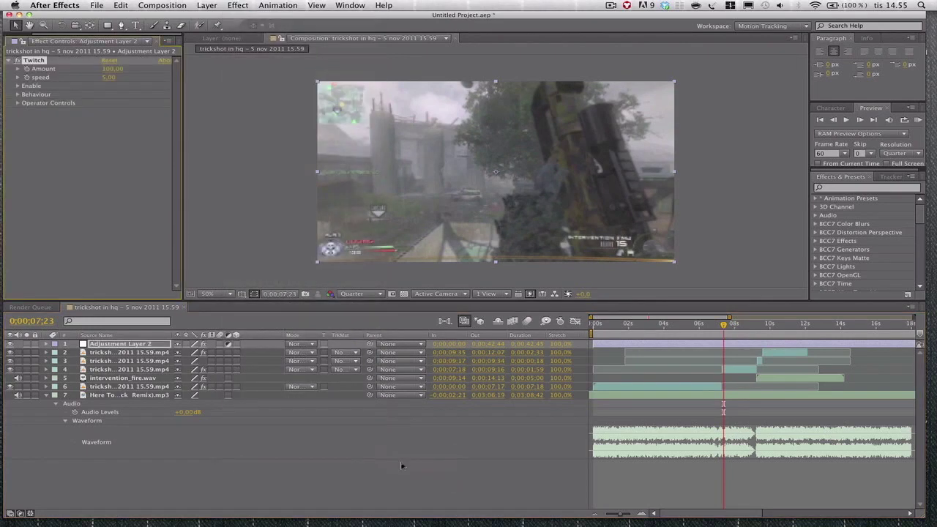
Set the Twitch speed to 22 and Amount to 0
left_click(108, 77)
left_click_drag(115, 78, 117, 86)
left_click_drag(108, 77, 112, 78)
left_click_drag(114, 78, 109, 75)
left_click(110, 69)
type("0")
left_click(148, 74)
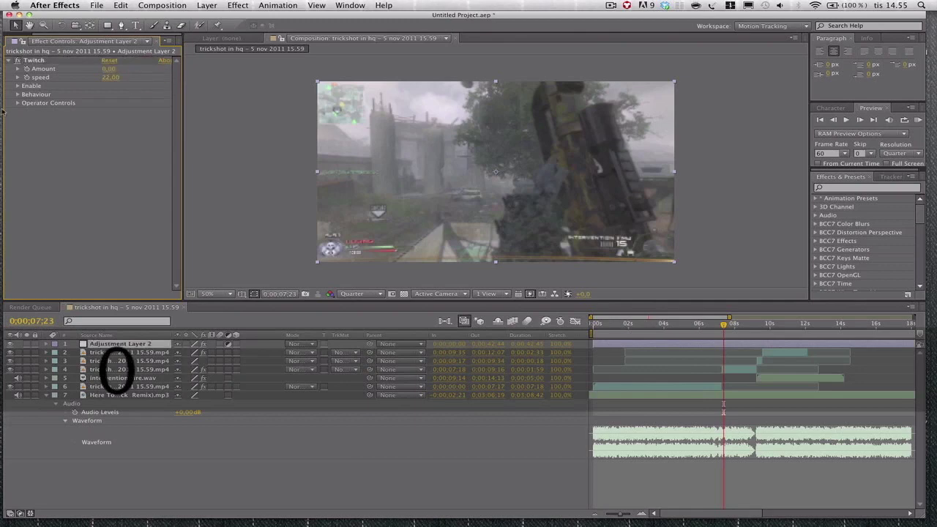
Enable Slide twitching in the Twitch Enable options
left_click(19, 87)
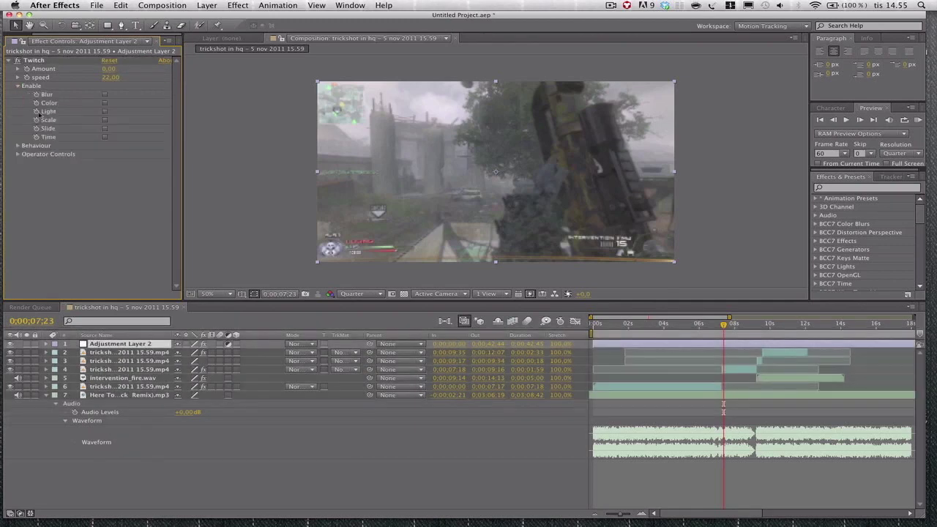
left_click(105, 129)
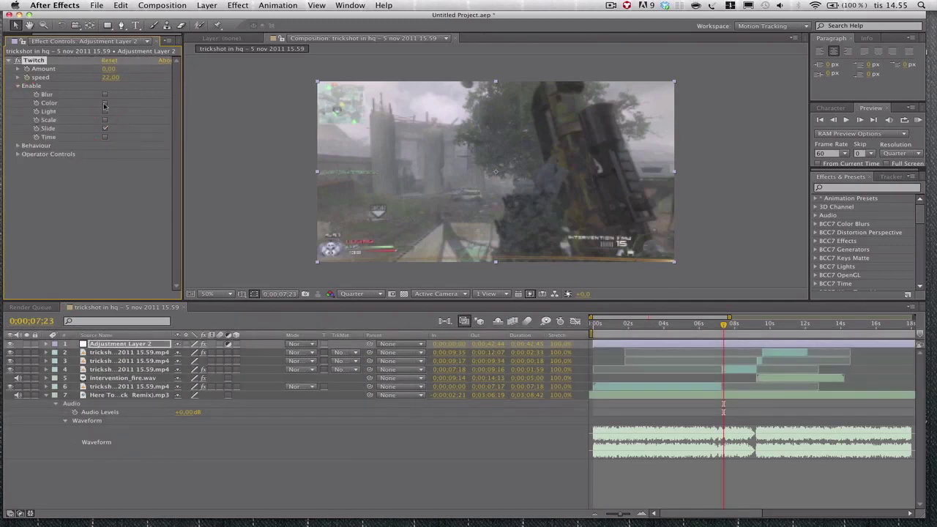
left_click(105, 95)
left_click(18, 85)
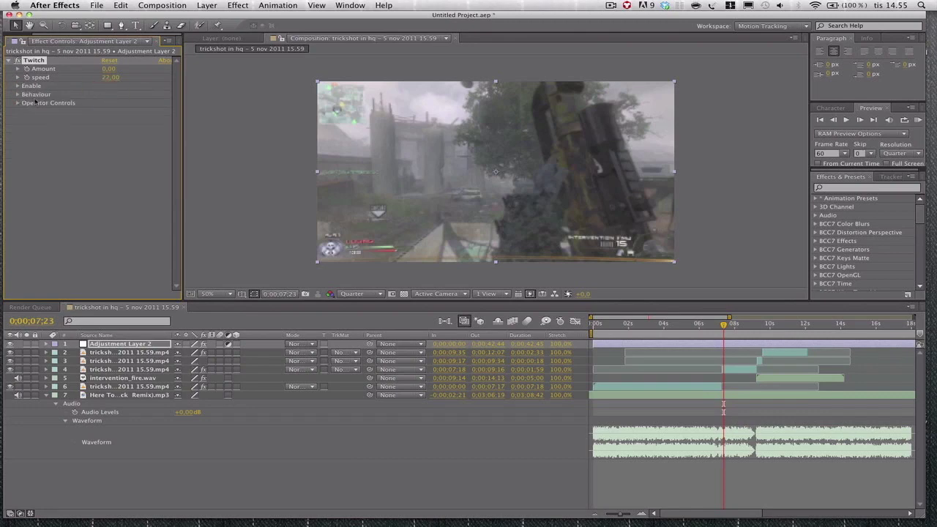
Raise Slide RGB Split under Operator Controls, then keyframe Twitch Amount at 0
left_click(17, 103)
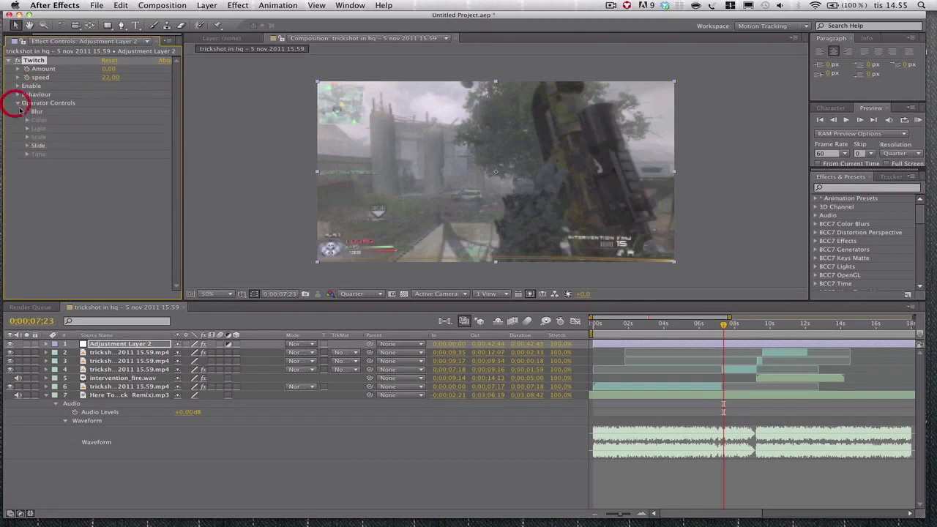
left_click(27, 146)
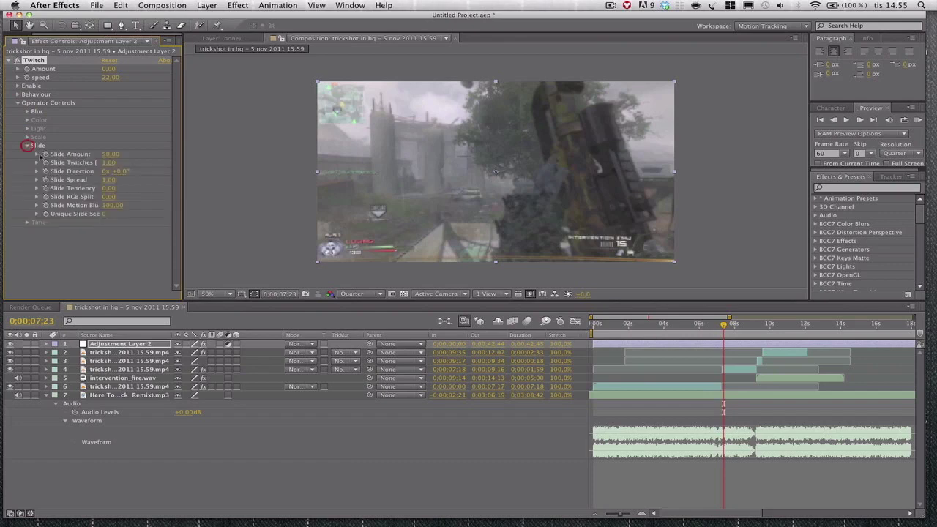
left_click(107, 155)
left_click_drag(114, 203, 115, 197)
left_click(29, 146)
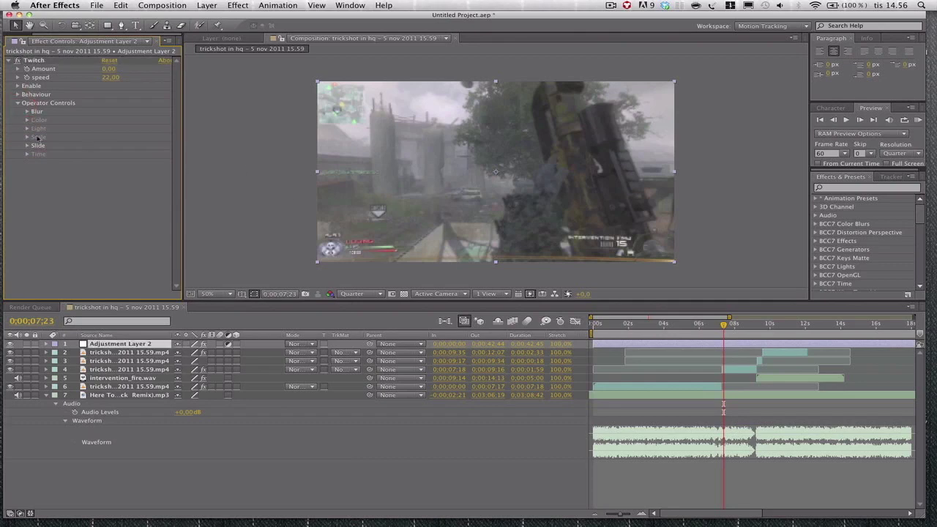
left_click(17, 104)
left_click(27, 69)
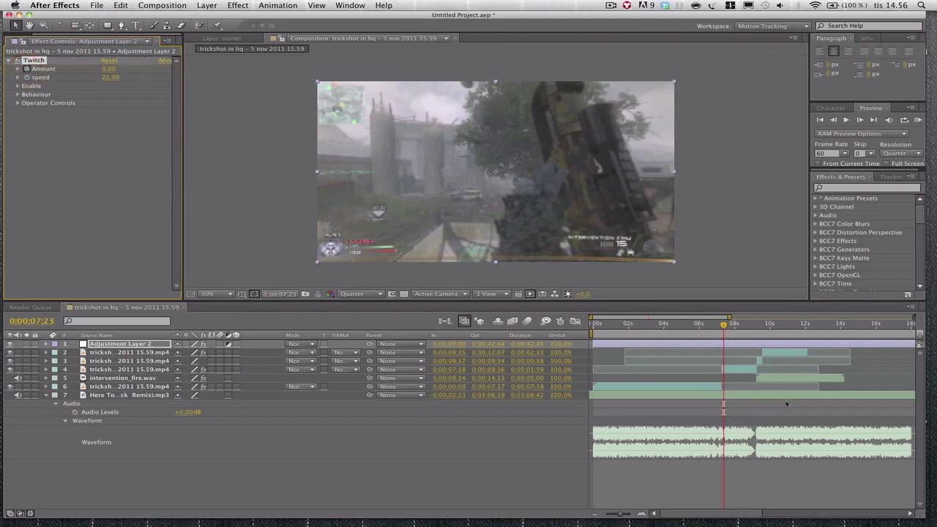
Move the playhead about a second later and raise the Twitch Amount to 35 for a second keyframe
left_click_drag(723, 326, 757, 329)
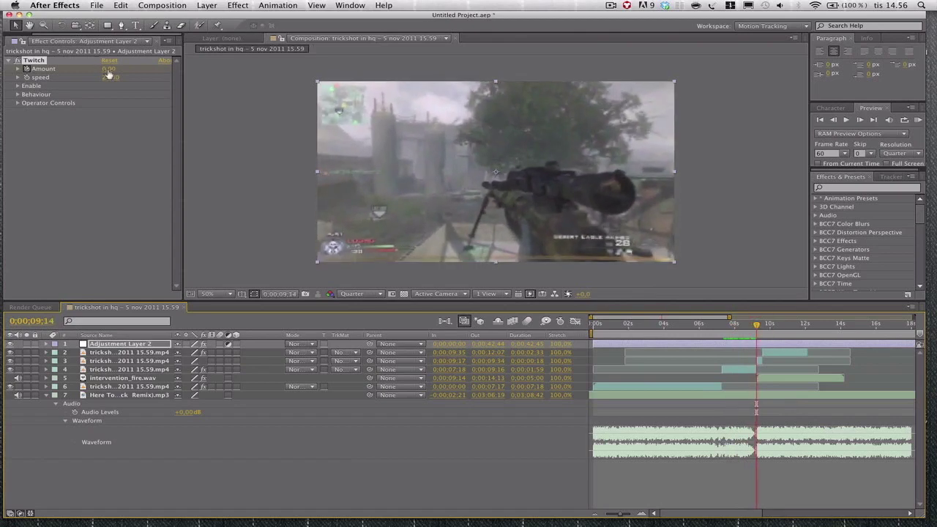
left_click_drag(106, 68, 122, 69)
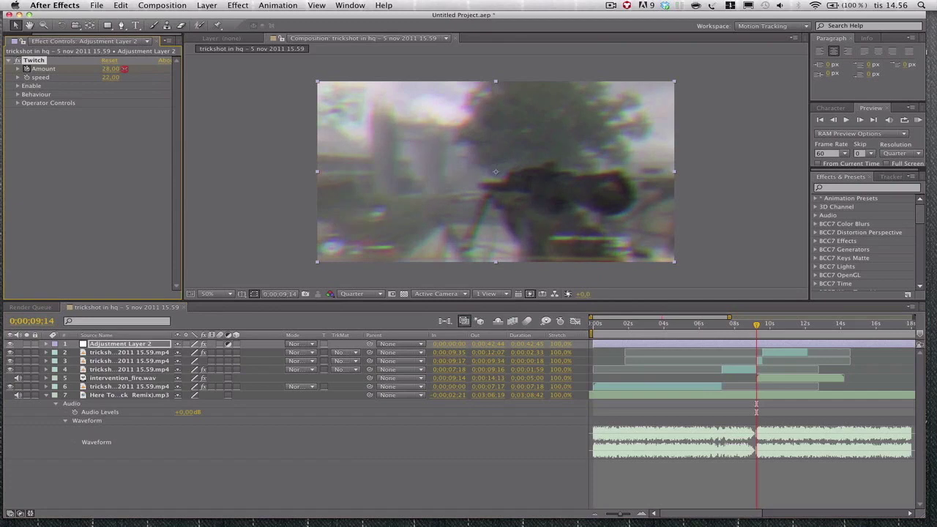
left_click_drag(129, 68, 129, 68)
Collapse the Twitch properties and scrub the timeline back and forth to preview the glitch ramp
mouse_move(756, 326)
left_mouse_down()
mouse_move(715, 331)
mouse_move(748, 332)
mouse_move(740, 333)
left_mouse_up()
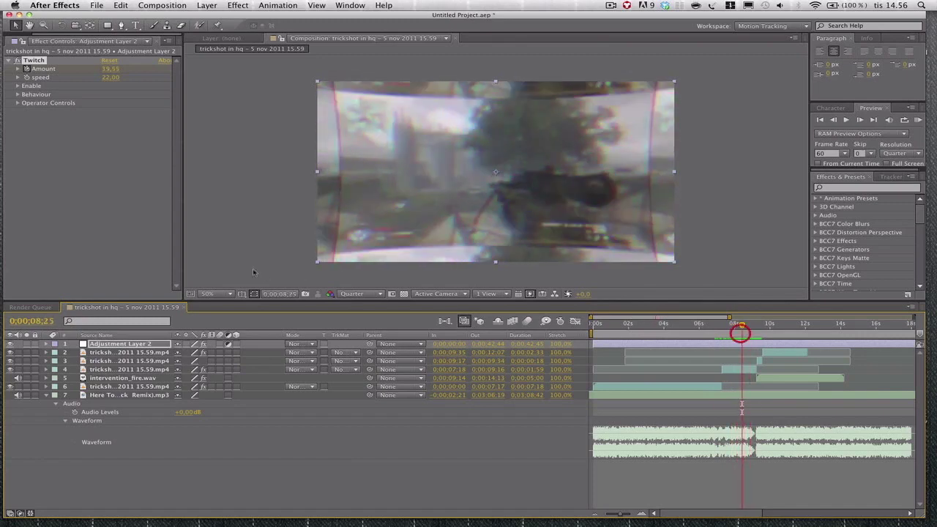
left_click(9, 62)
left_click_drag(740, 331, 724, 328)
left_click_drag(717, 329, 753, 332)
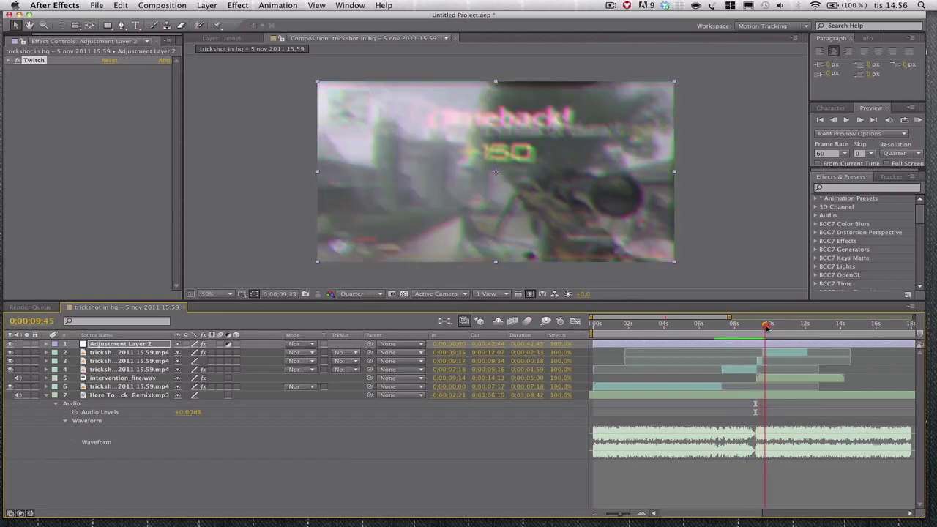
mouse_move(772, 329)
left_mouse_down()
mouse_move(780, 331)
mouse_move(767, 334)
left_mouse_up()
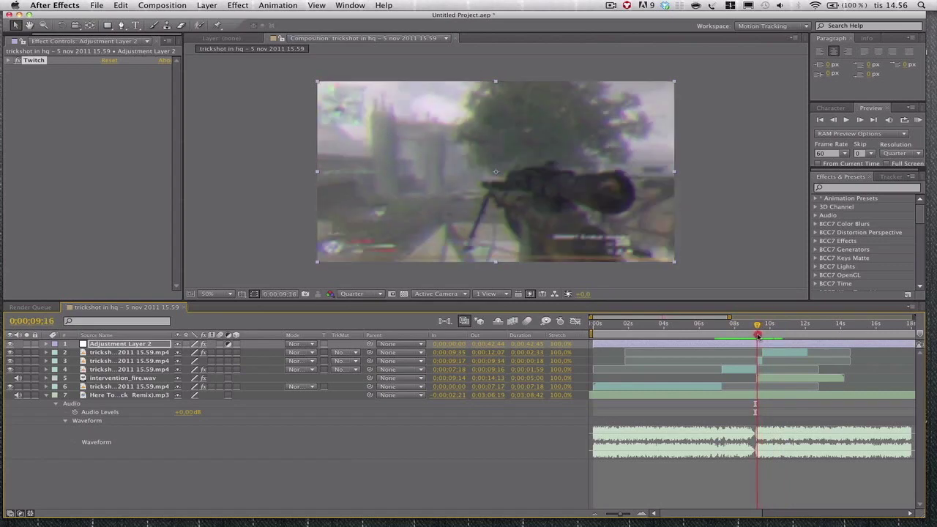
left_click(760, 342)
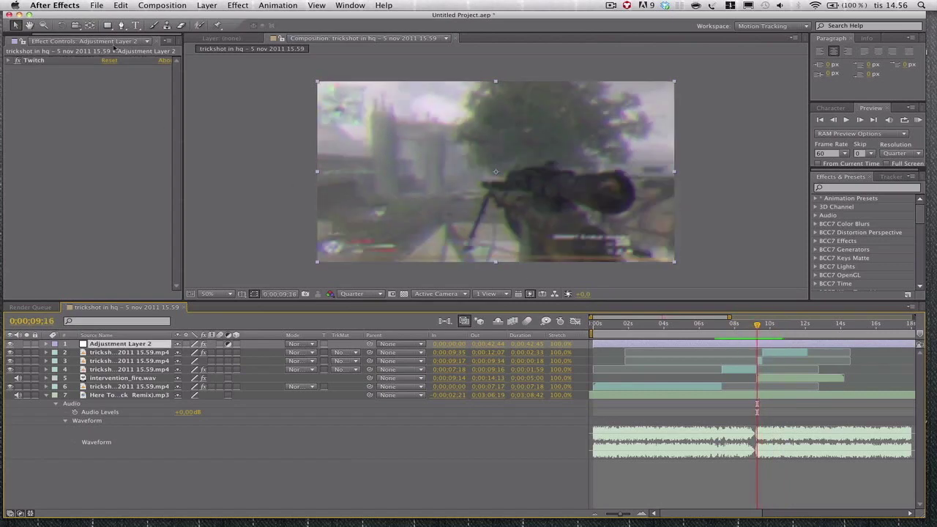
Split Adjustment Layer 2 at 0;00;09;16, delete the later half, and check the clean frames afterward
left_click(162, 5)
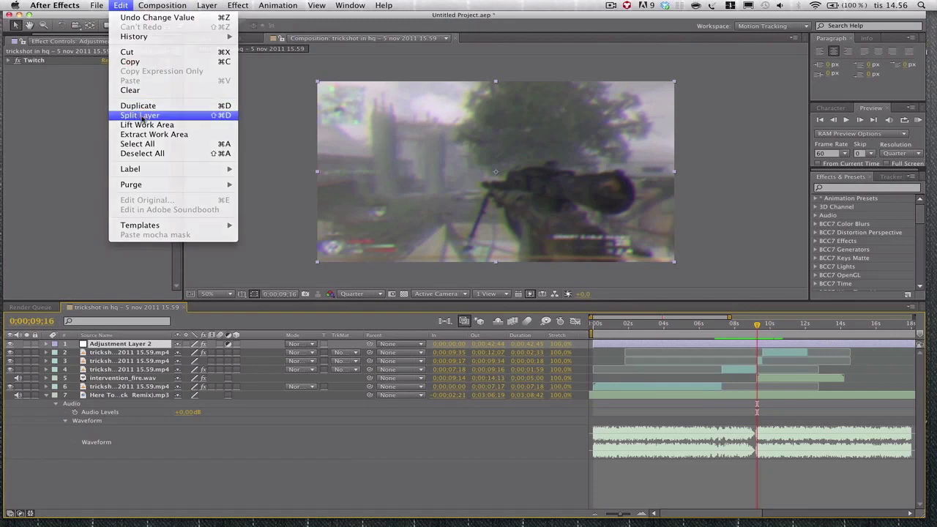
left_click(139, 114)
key("Delete")
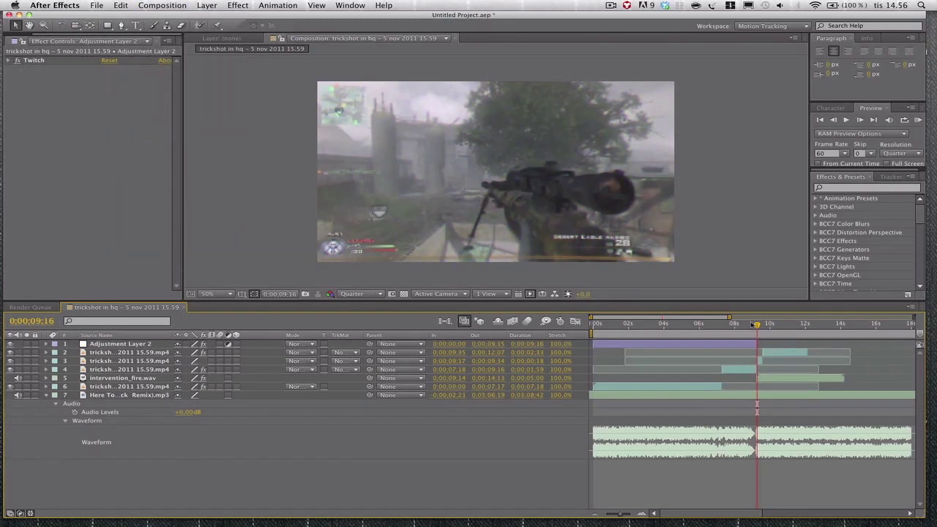
left_click_drag(754, 325, 778, 346)
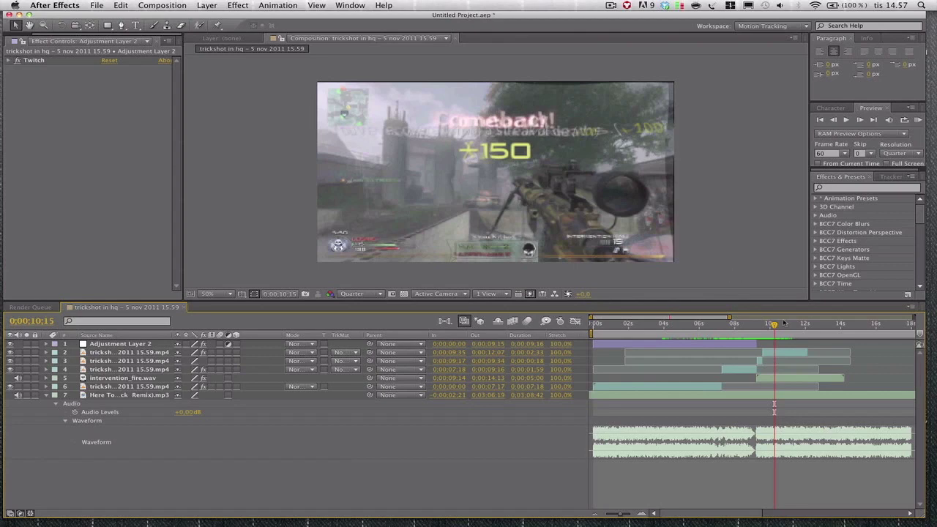
left_click_drag(775, 327, 784, 362)
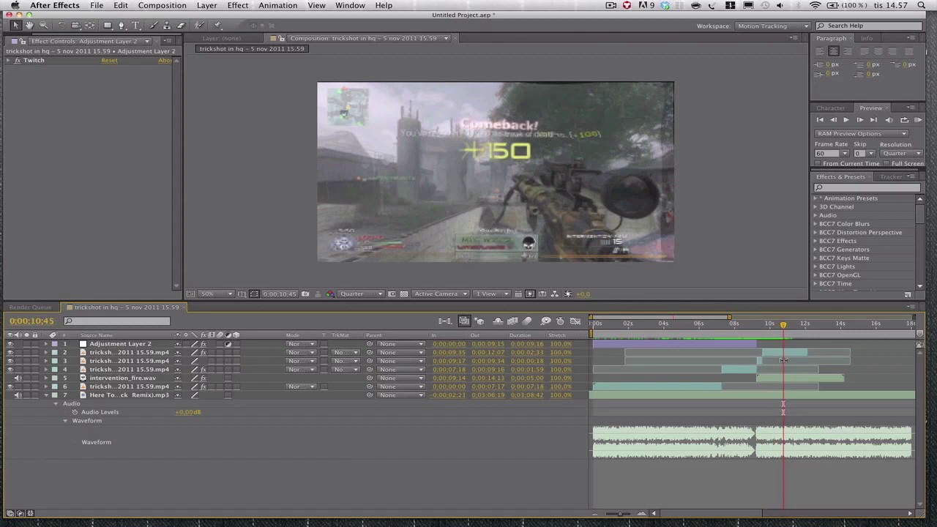
left_click_drag(782, 327, 679, 352)
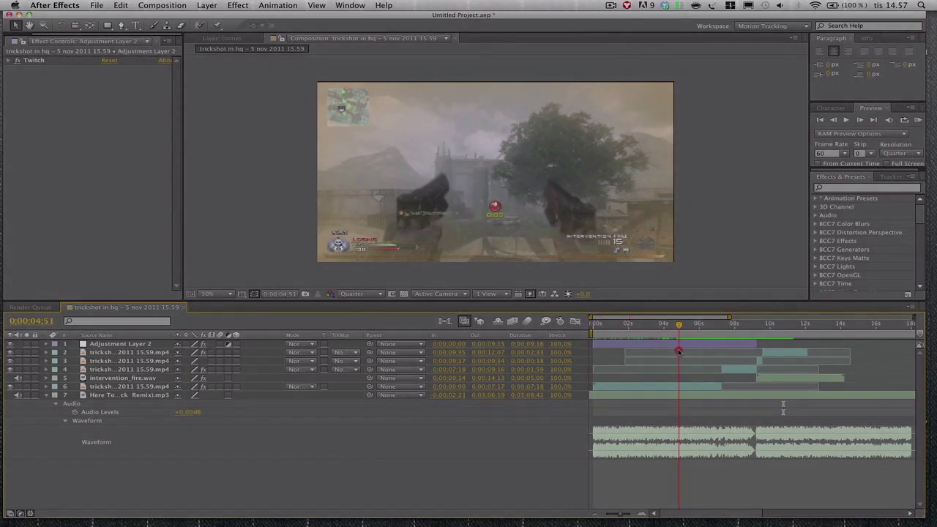